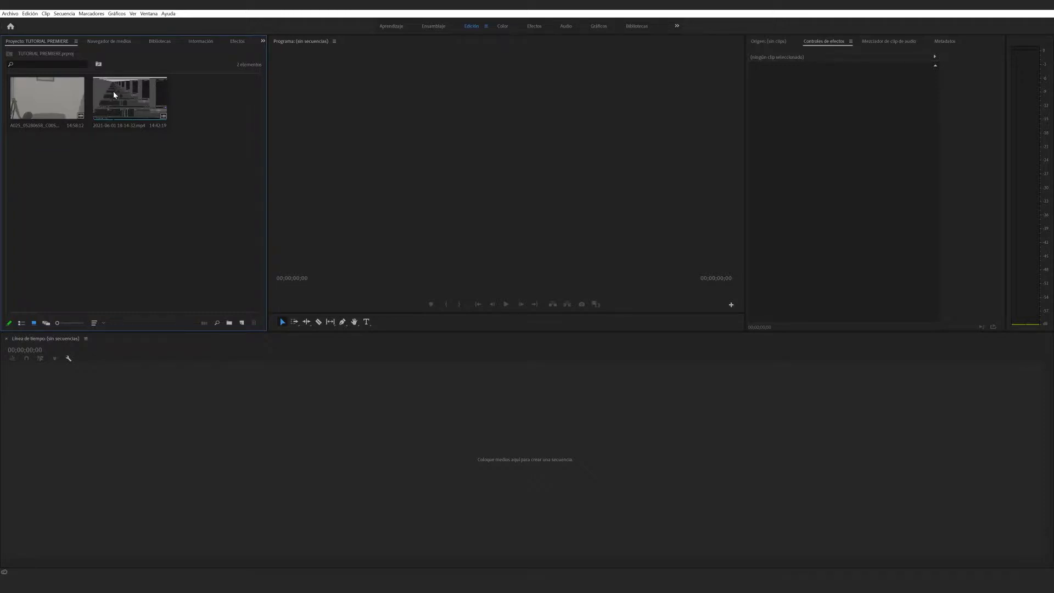
Step: Preview A025_05280658_C005.mov in the Source monitor, then delete the sequence auto-created from it
click(133, 390)
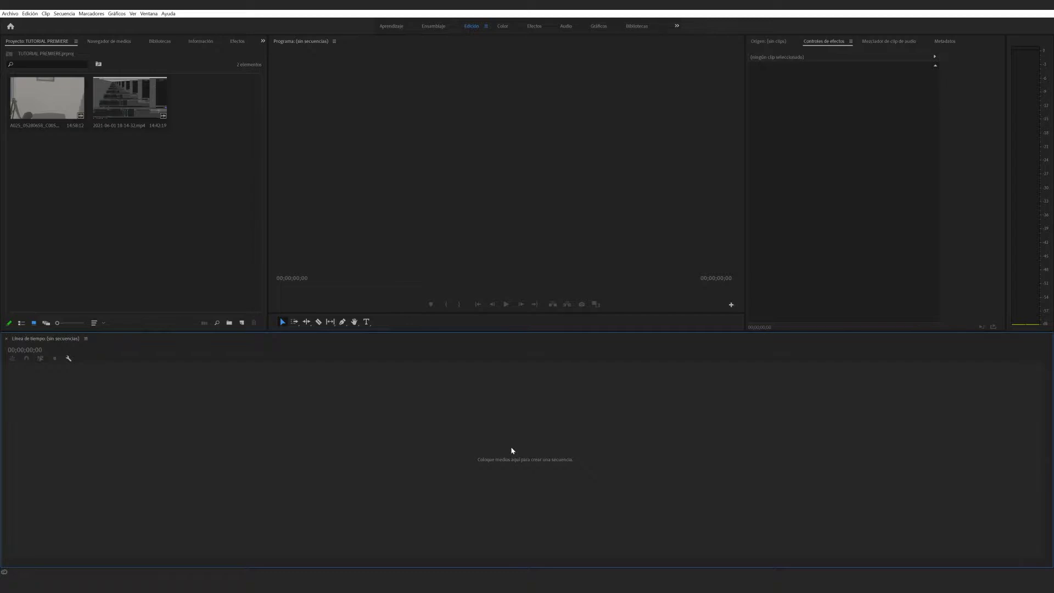
double_click(47, 97)
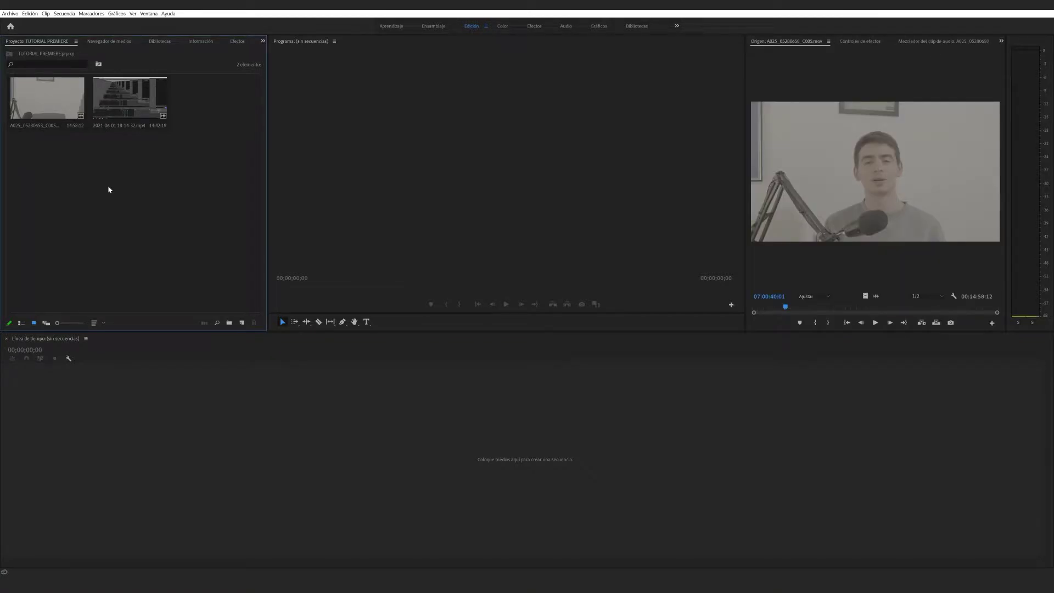
click(27, 102)
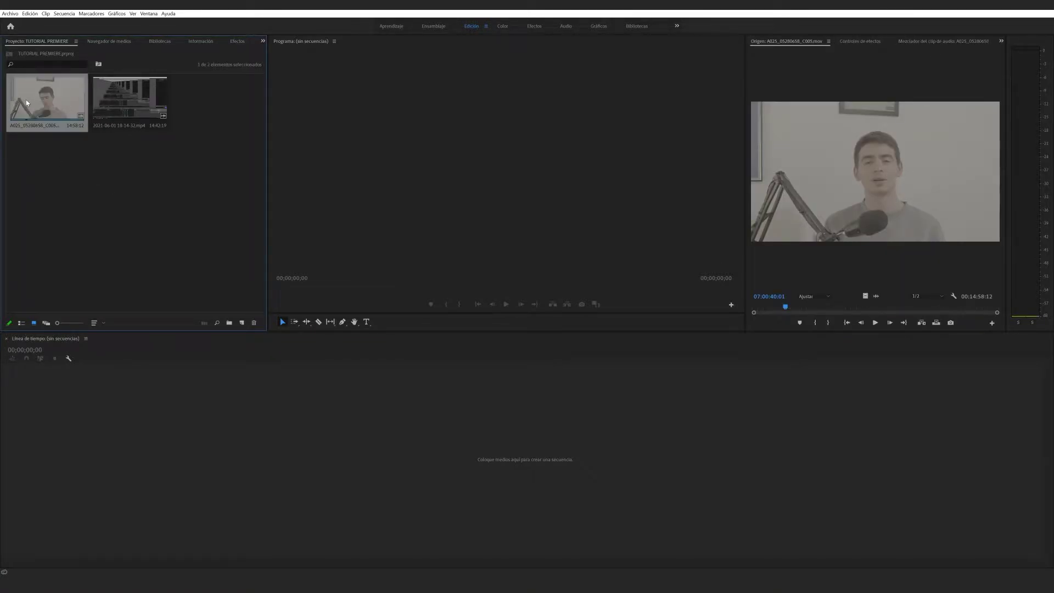
drag(29, 103, 164, 399)
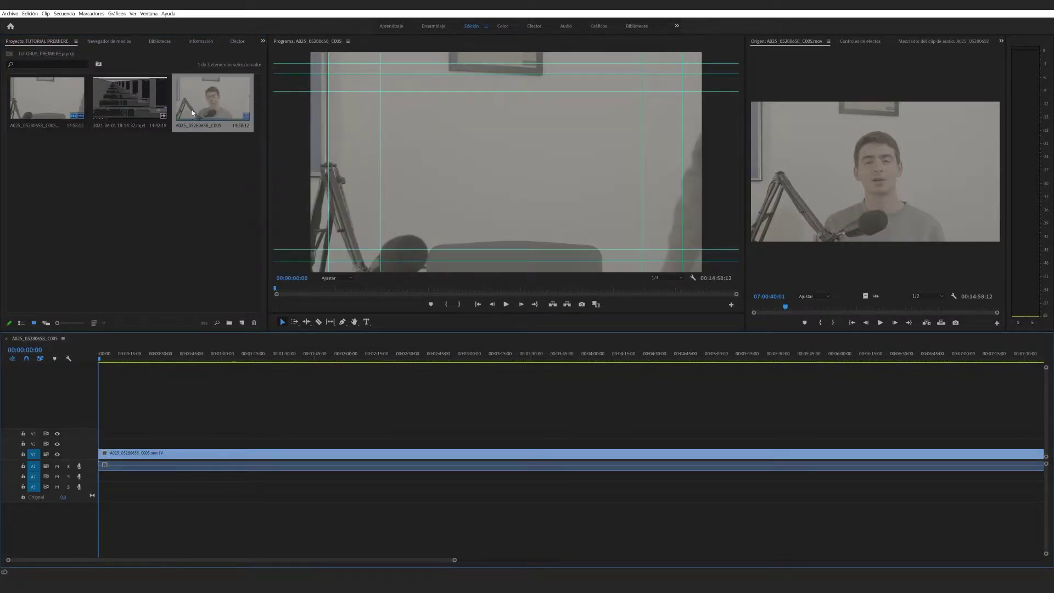
key(Delete)
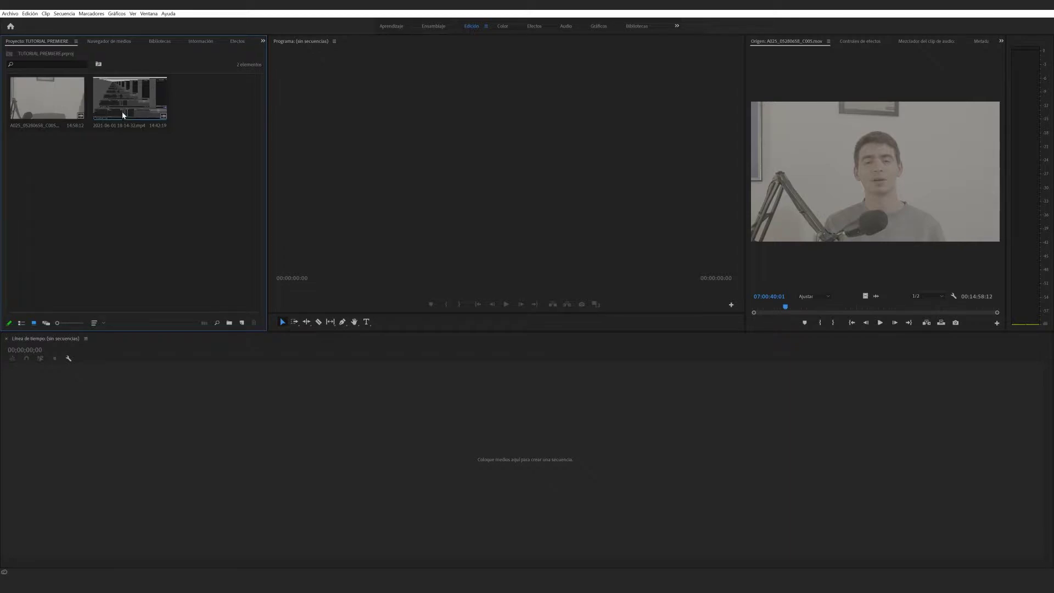
Step: Start a new sequence (Archivo > Nuevo > Secuencia) in Personalizar editing mode, choosing its timebase
click(7, 14)
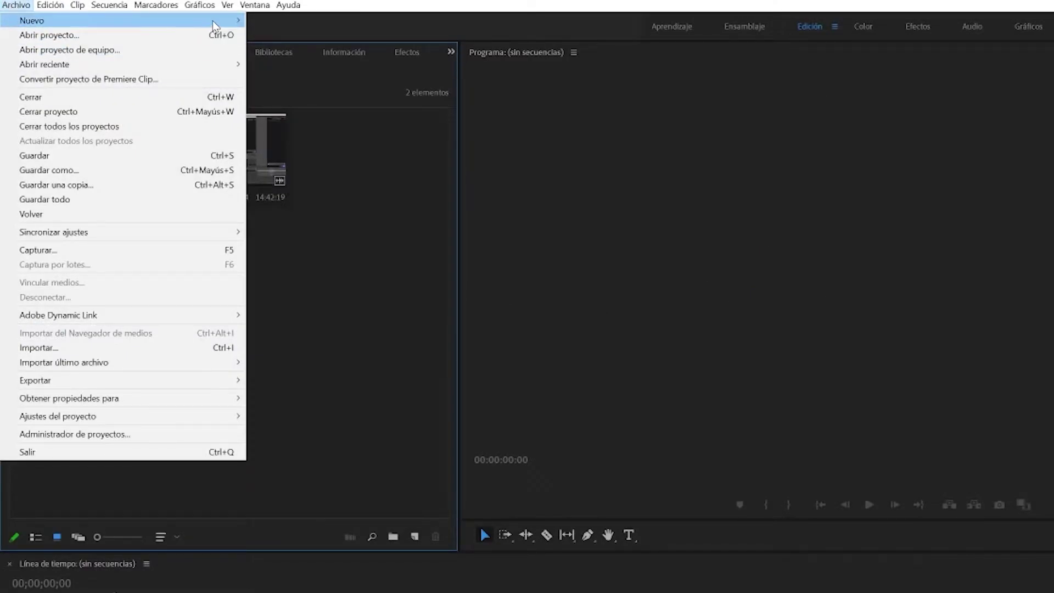
mouse_move(214, 22)
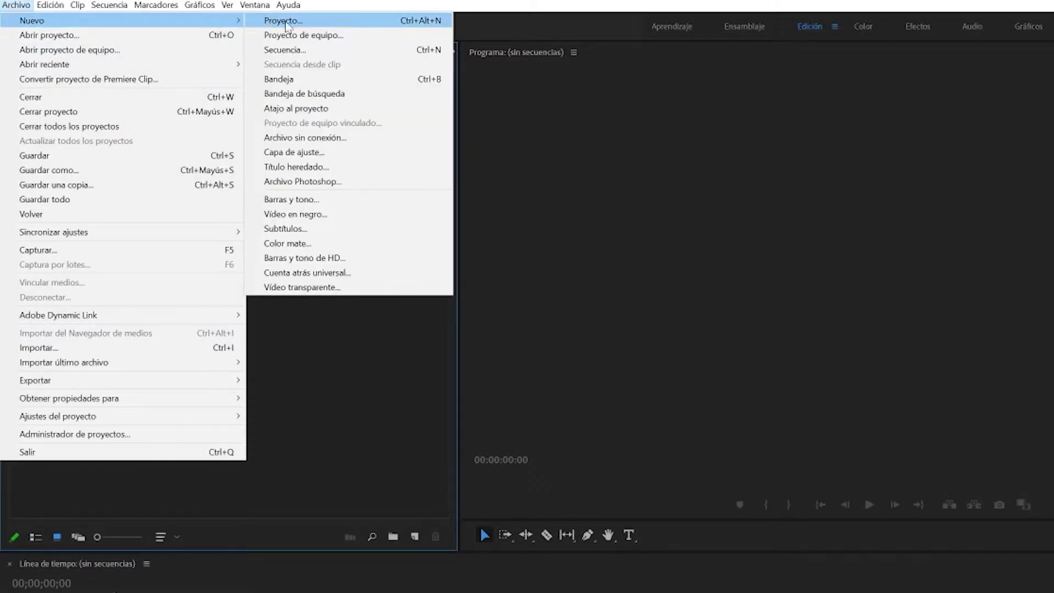
click(299, 49)
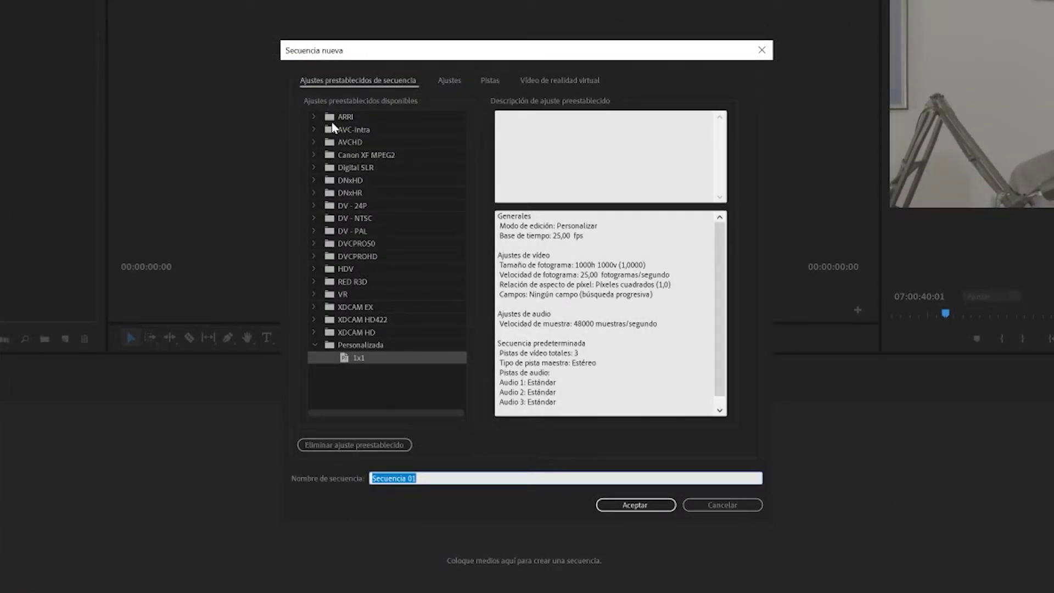
click(445, 81)
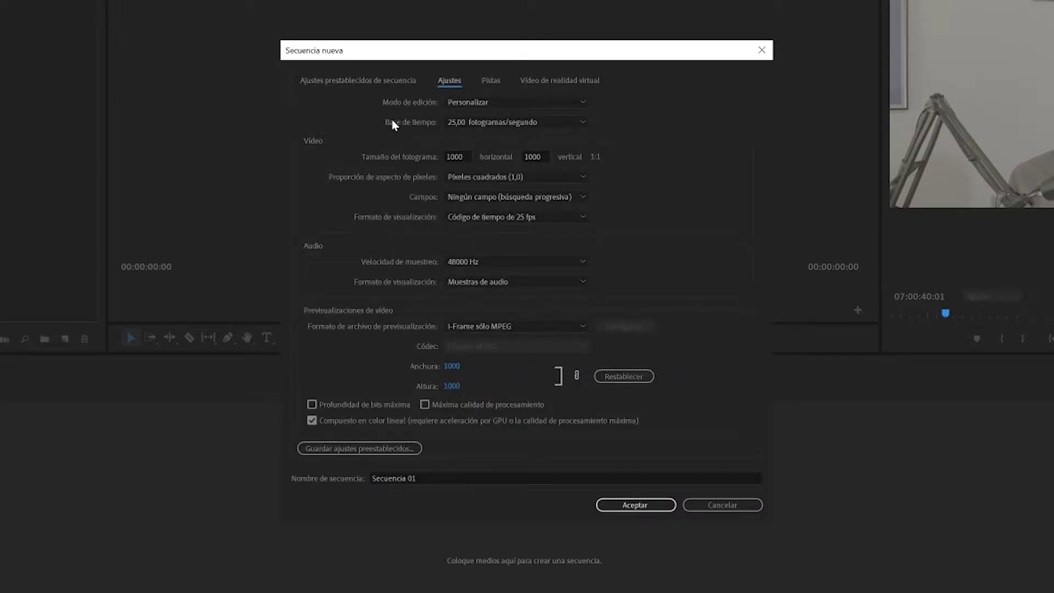
click(476, 103)
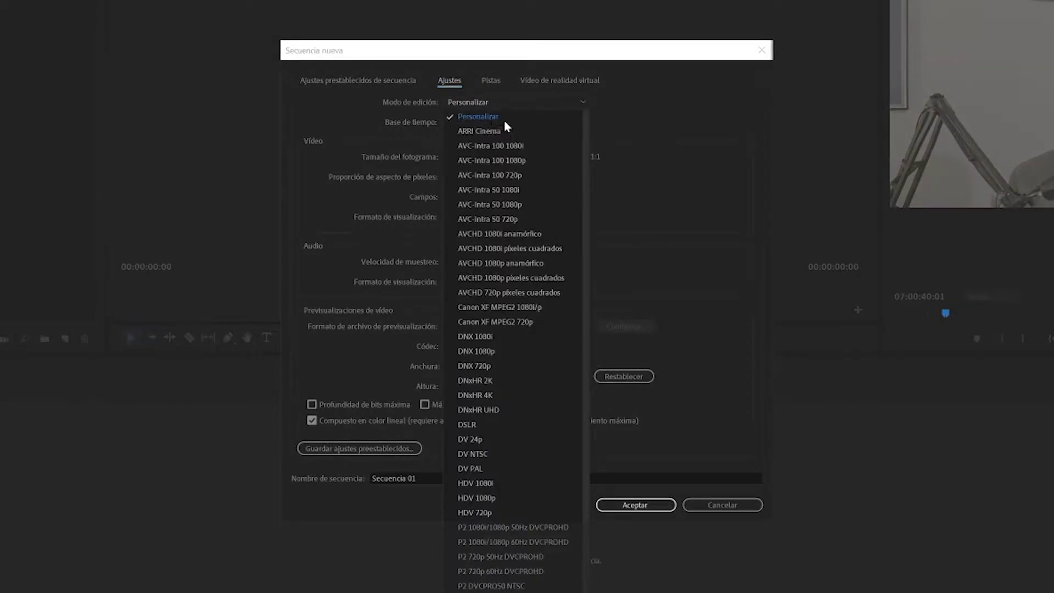
click(494, 116)
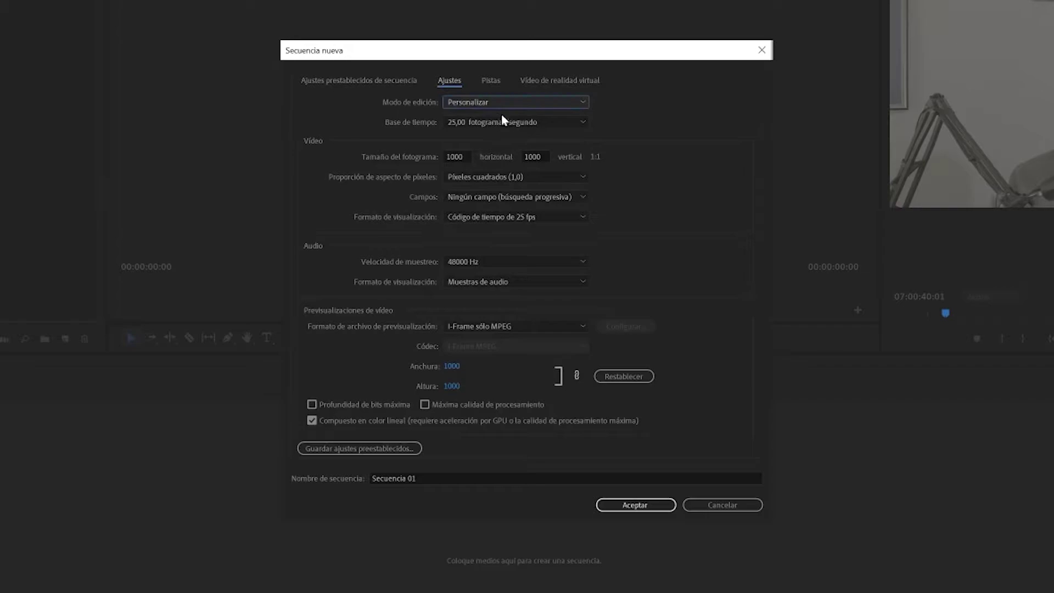
click(511, 120)
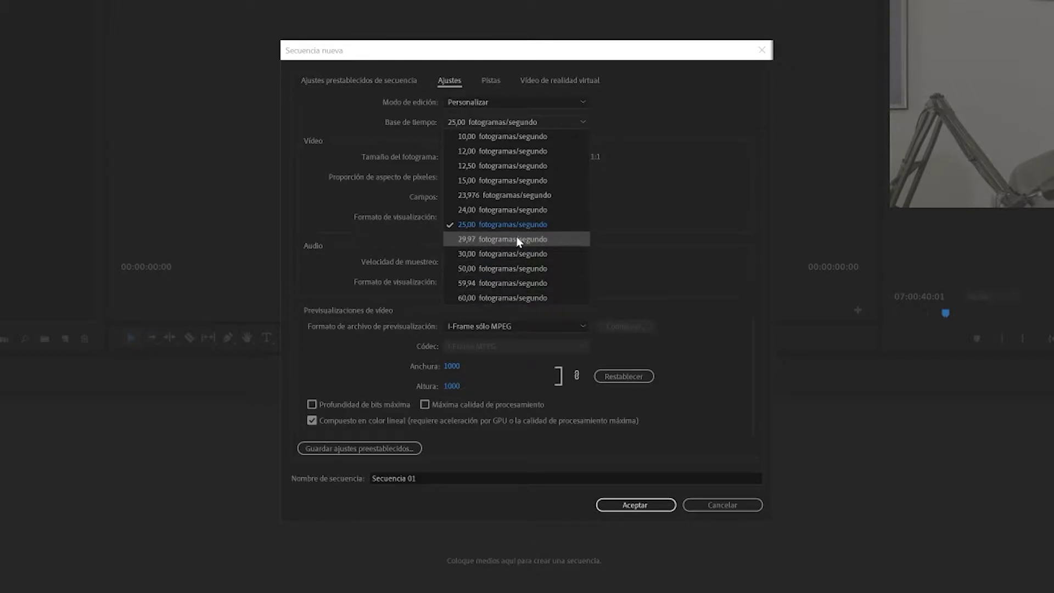
Step: Set the sequence timebase to 30 fps and frame size to 1920 x 1080
click(492, 252)
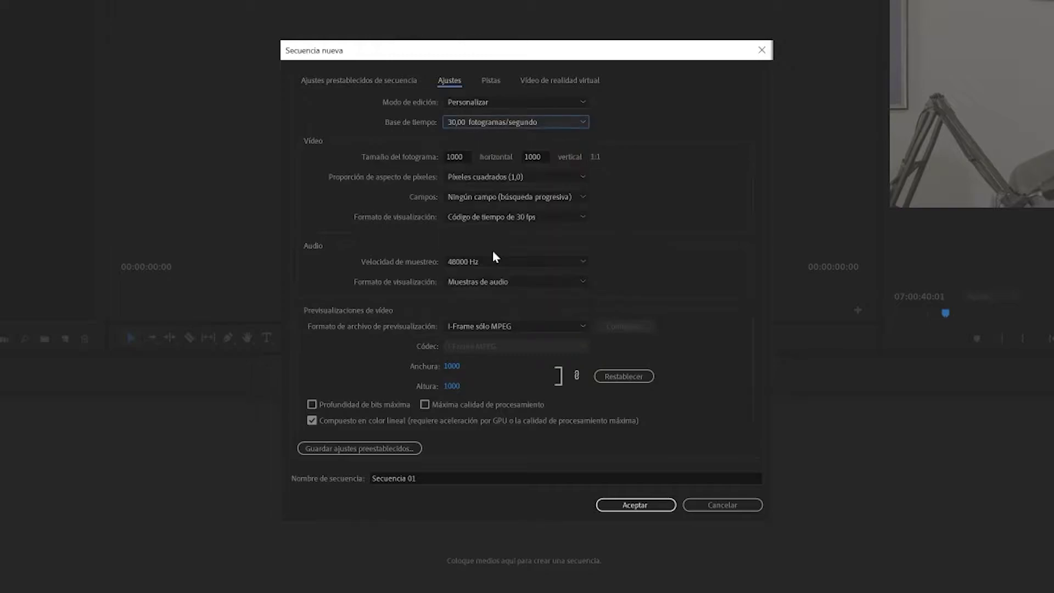
click(462, 156)
double_click(461, 156)
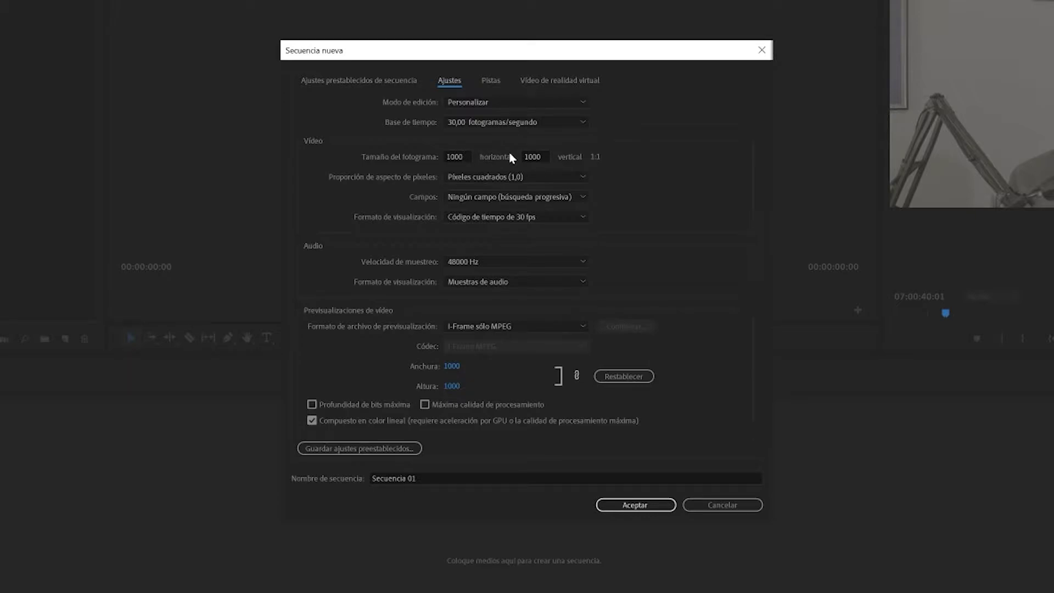
click(466, 156)
text(1920)
key(Tab)
text(1080)
key(Tab)
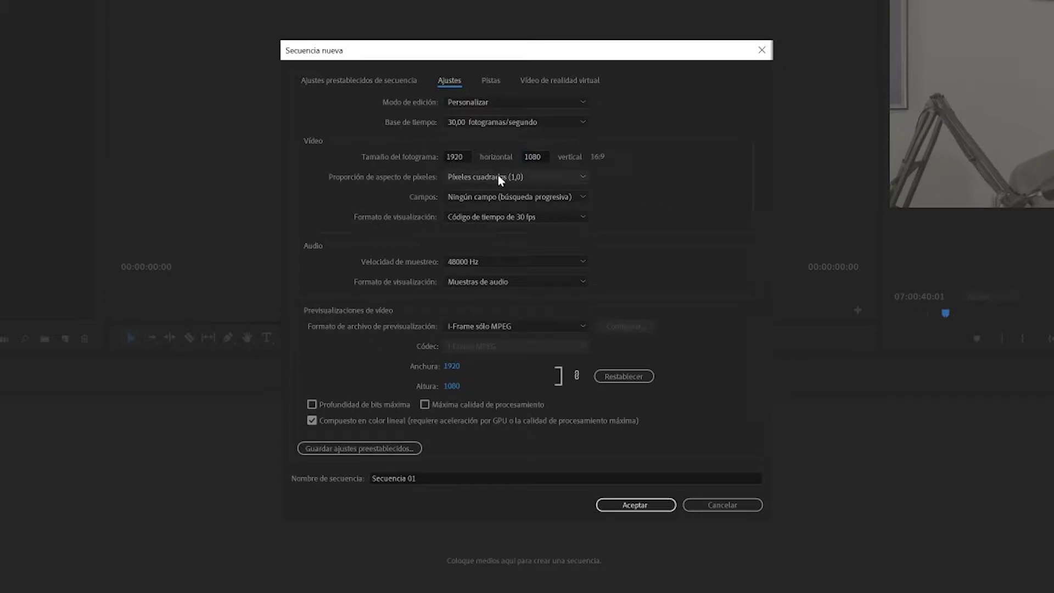
Step: Keep square pixels and progressive scan, then create Secuencia 01
click(494, 178)
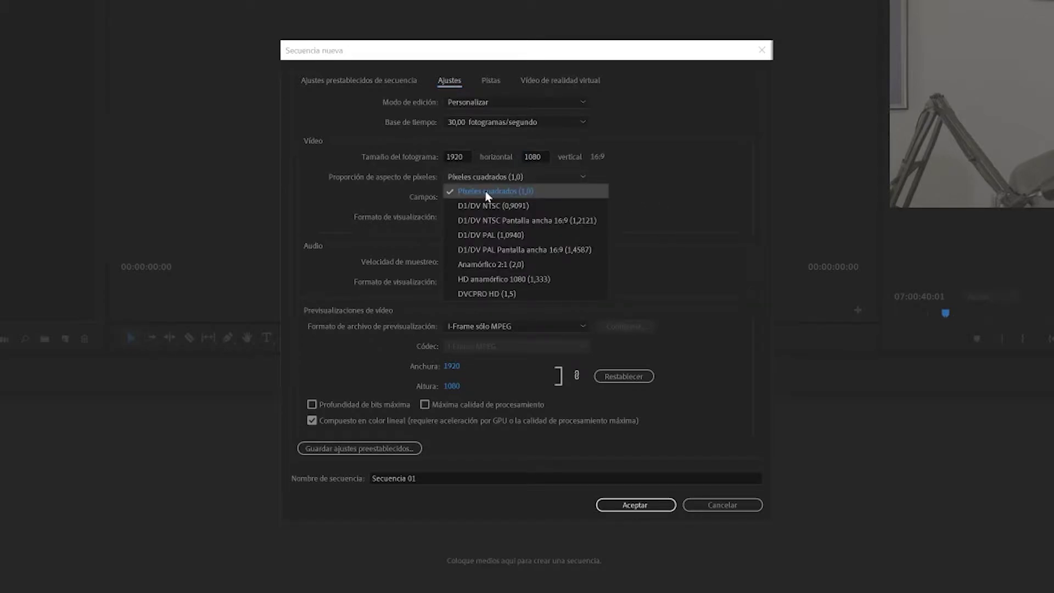
click(486, 192)
click(497, 196)
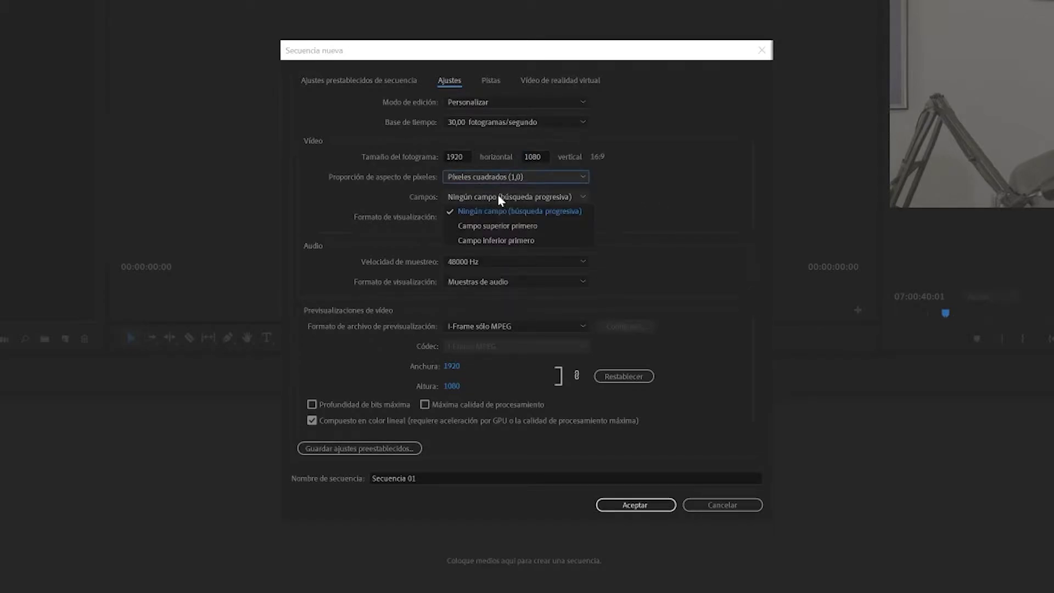
click(545, 213)
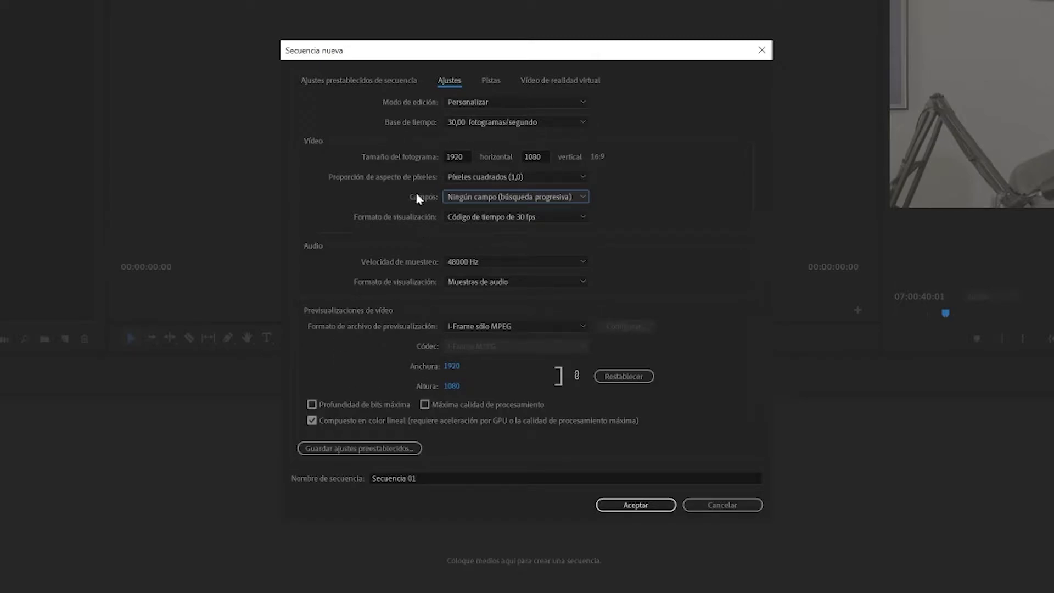
click(372, 80)
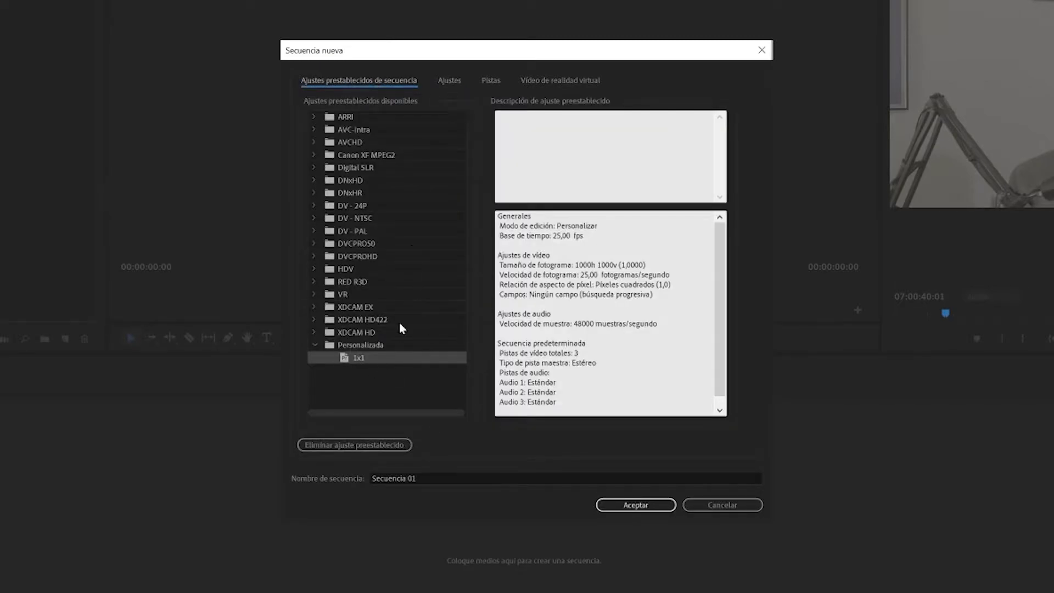
click(450, 80)
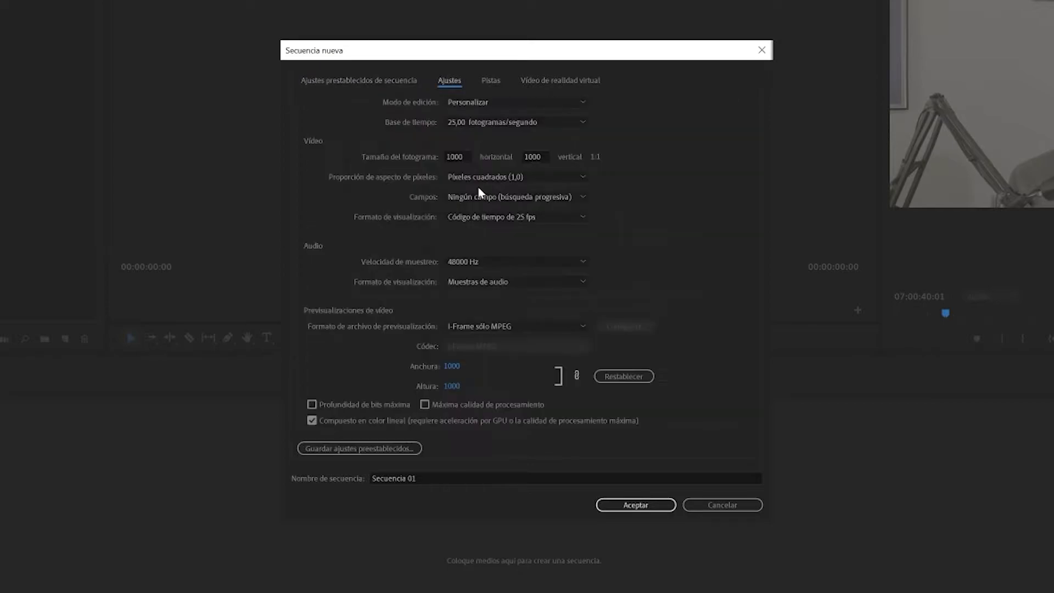
click(637, 506)
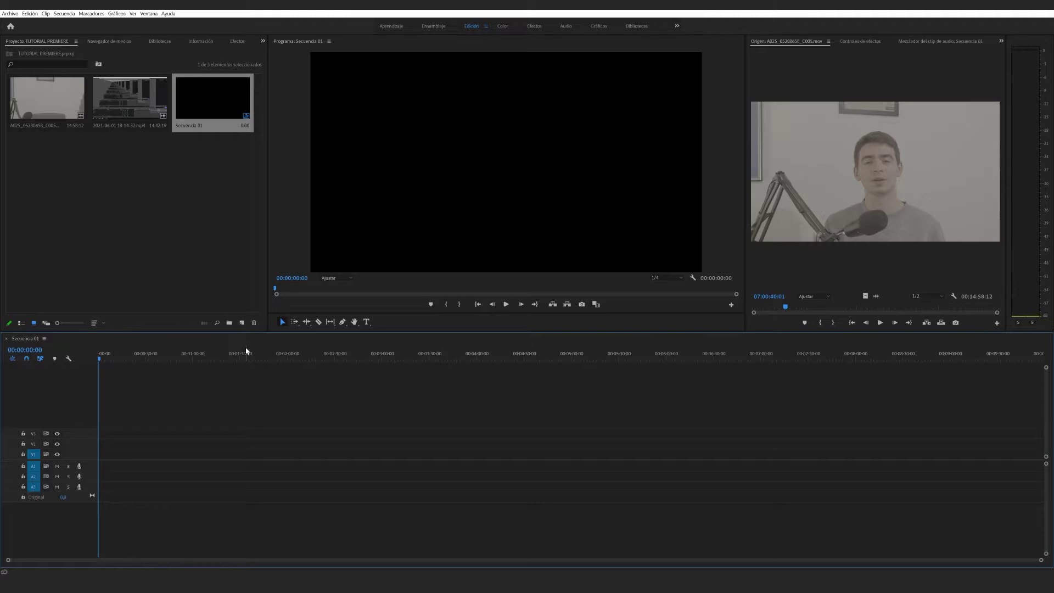
Step: Drop A025_05280658_C005.mov into Secuencia 01 with Mantener los ajustes existentes, and select it
drag(43, 100, 100, 463)
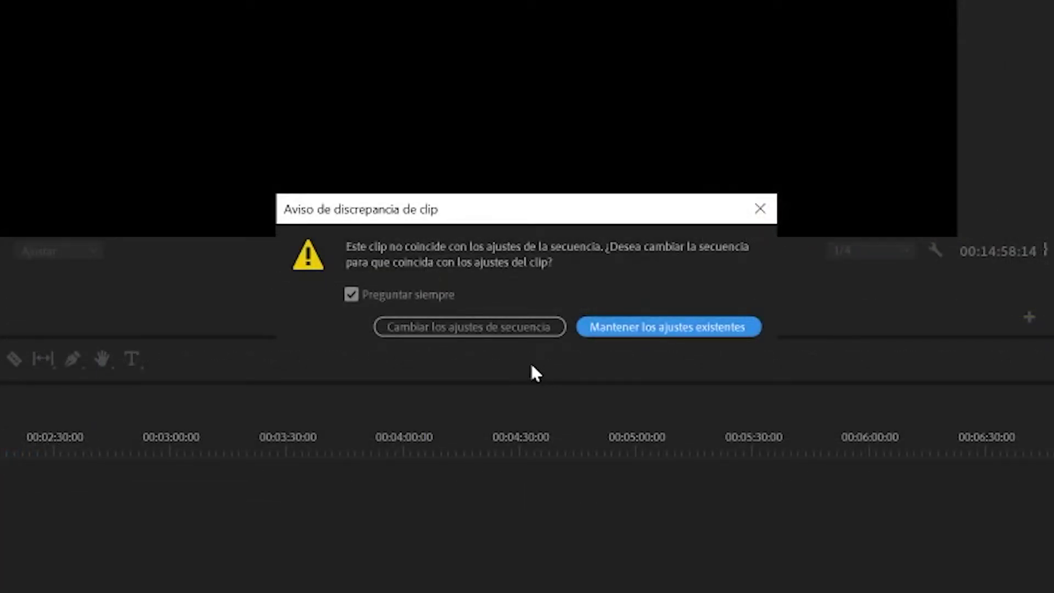
click(647, 325)
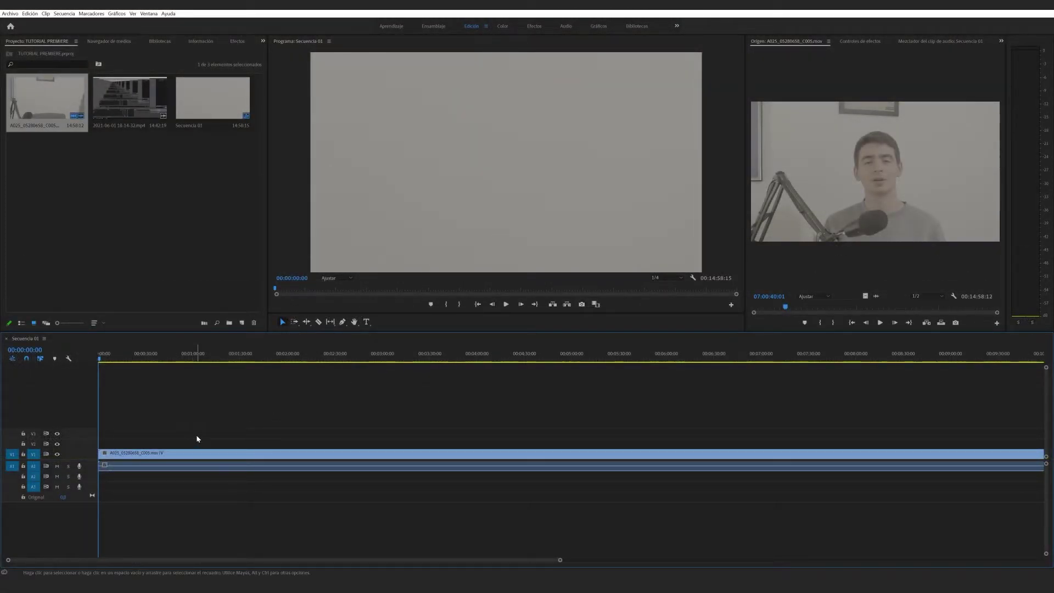
click(204, 458)
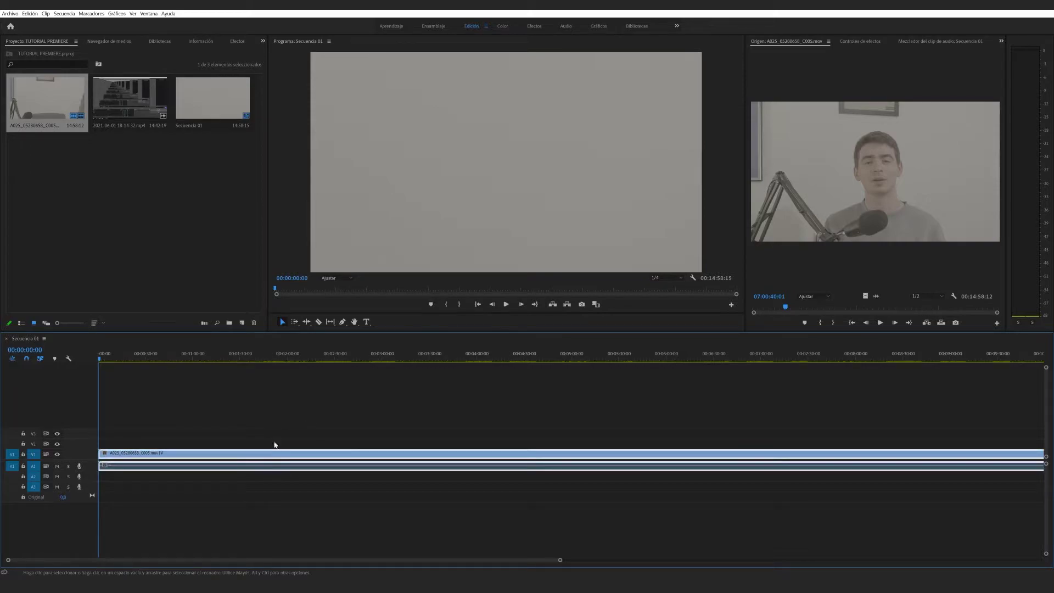
Step: Set the talking-head clip's Escala to 50 in Effect Controls, then deselect it
click(856, 42)
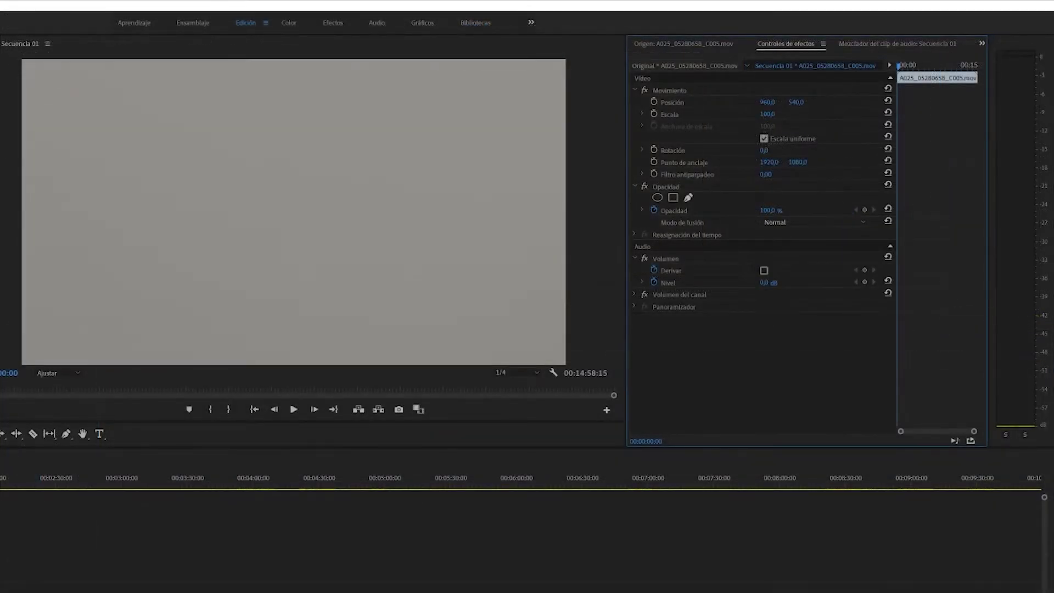
text(43)
key(Return)
drag(765, 114, 774, 114)
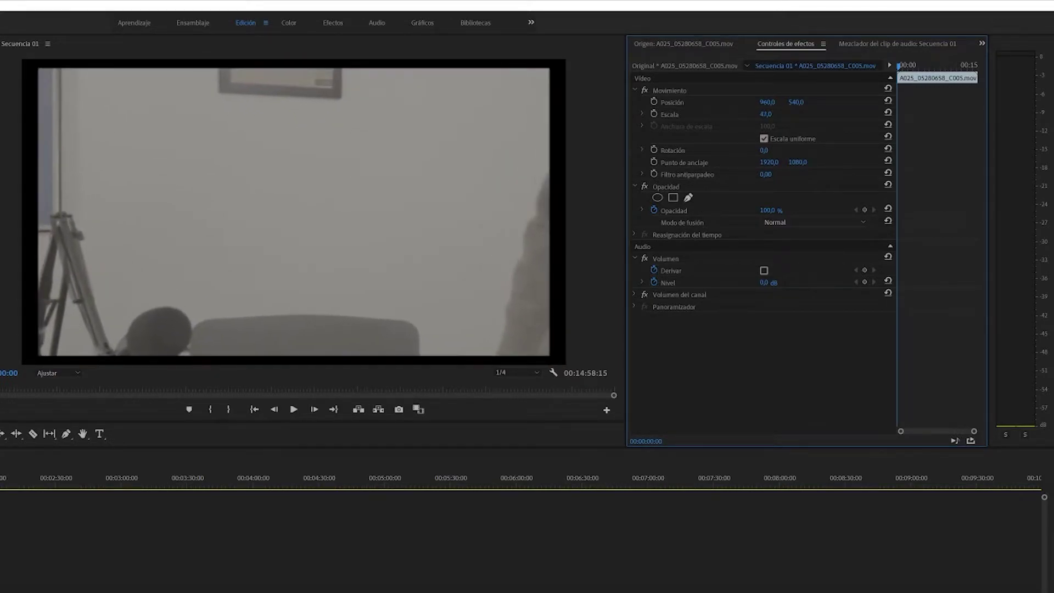
click(775, 113)
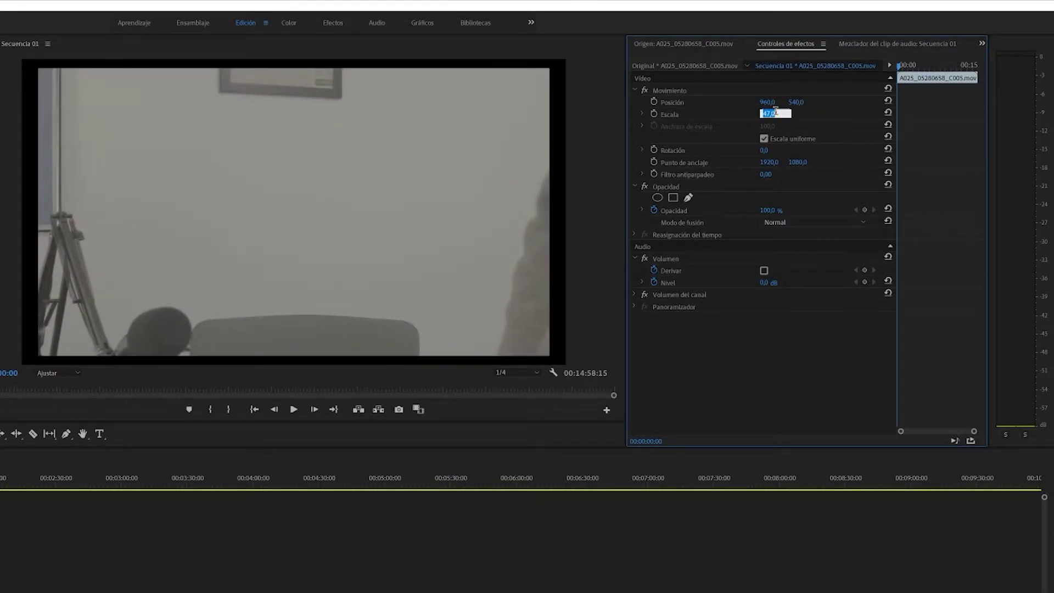
text(50)
key(Return)
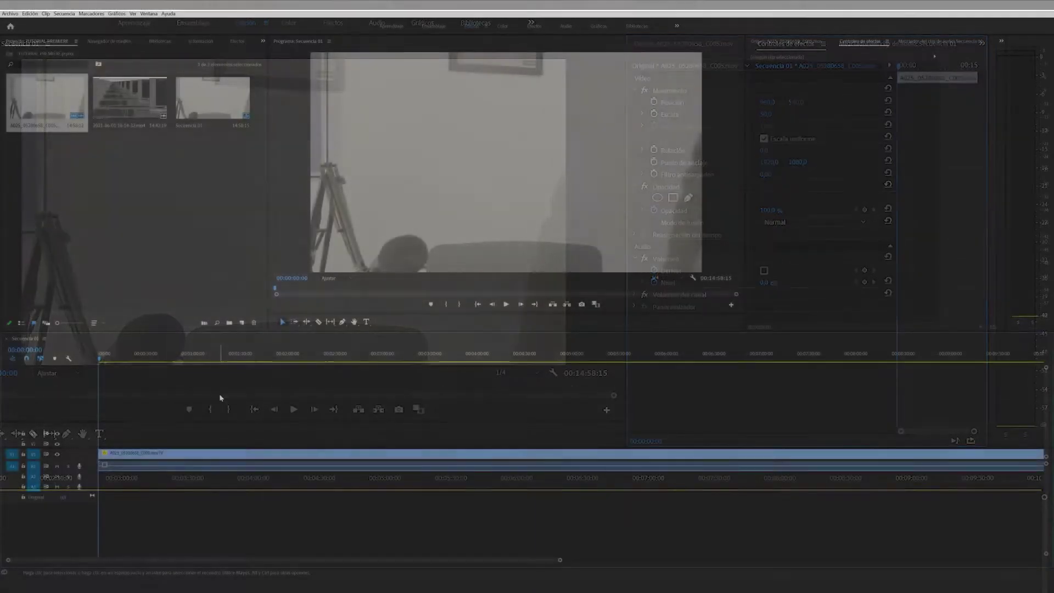
click(219, 394)
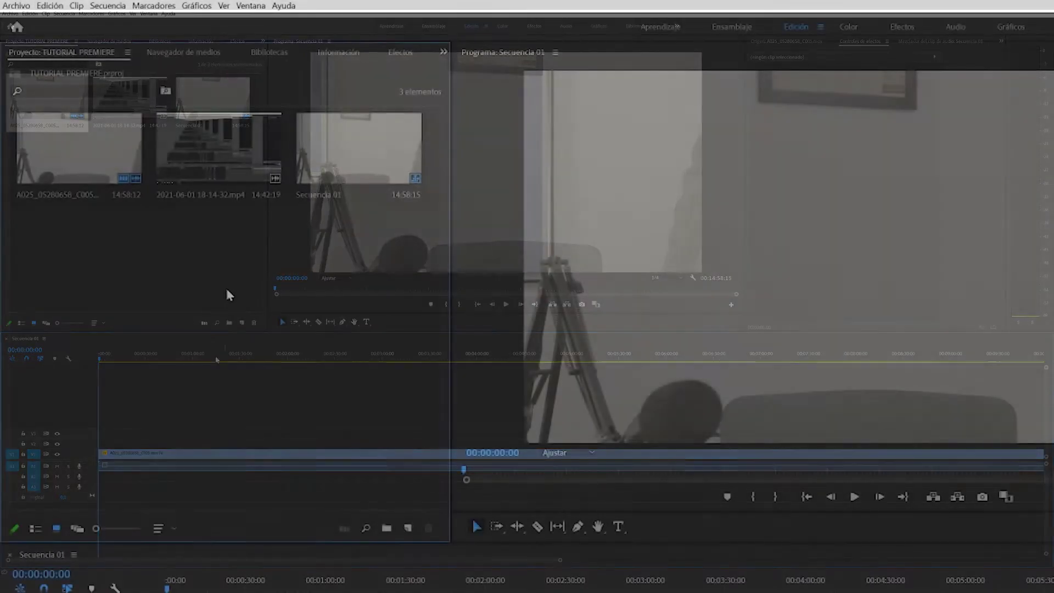
click(228, 292)
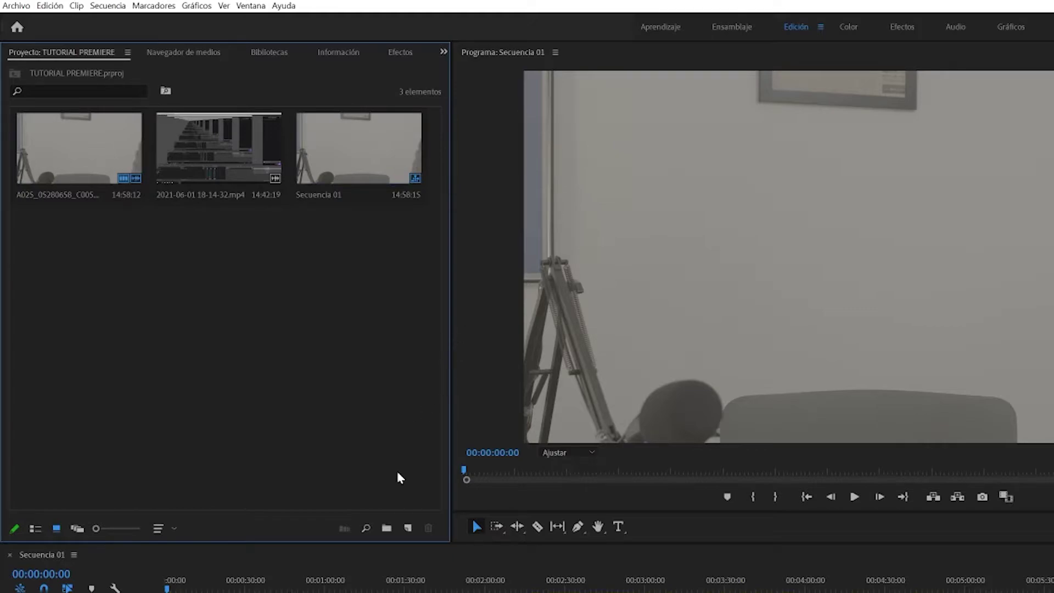
Step: Try bin thumbnail sizes and List/Icon views, then show the Navegador de medios with local drives
drag(381, 302, 83, 107)
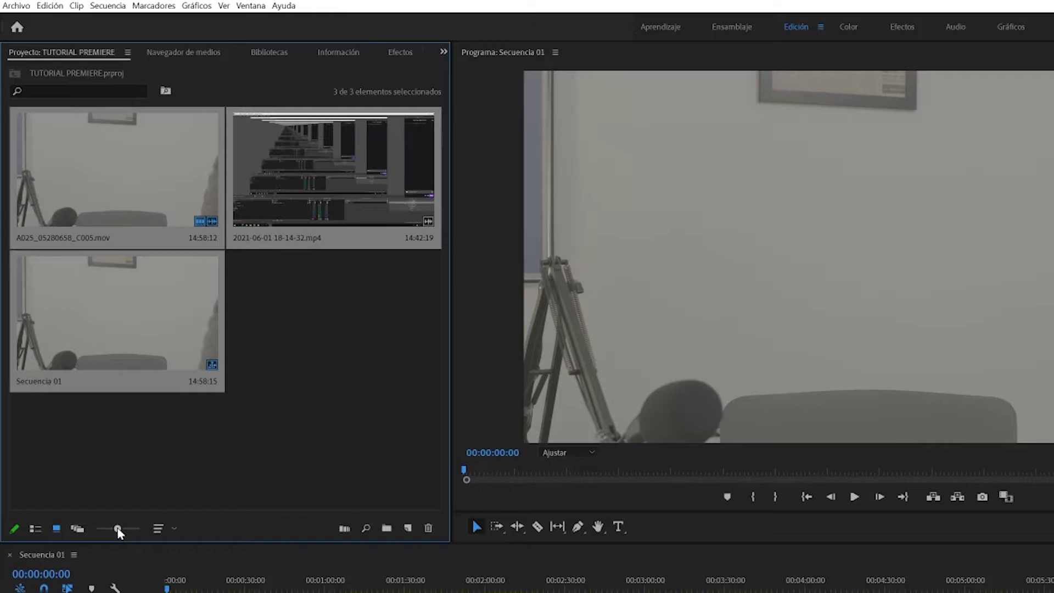
drag(97, 529, 109, 528)
click(158, 528)
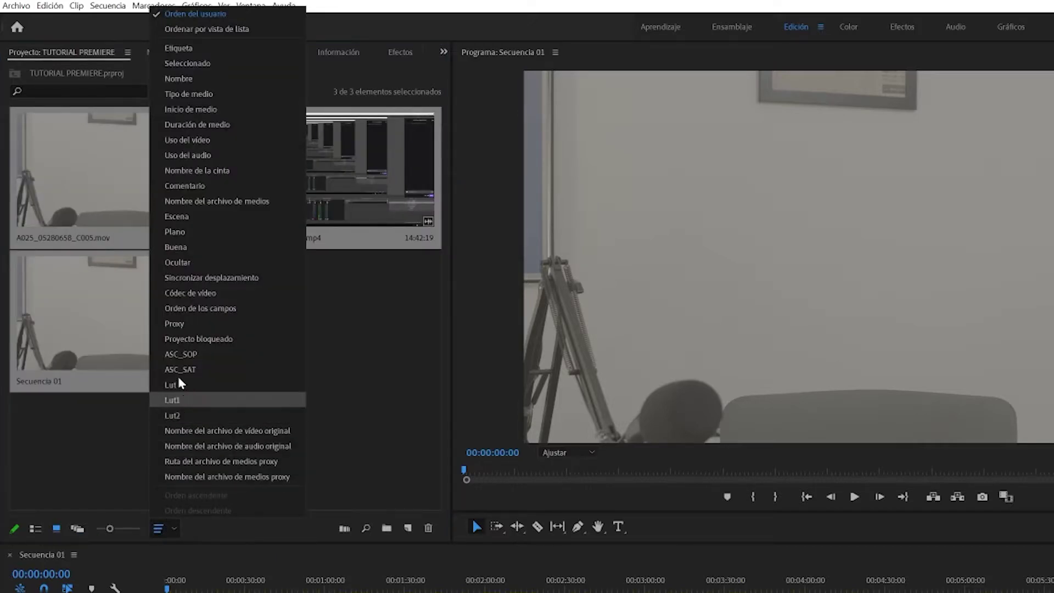
click(371, 382)
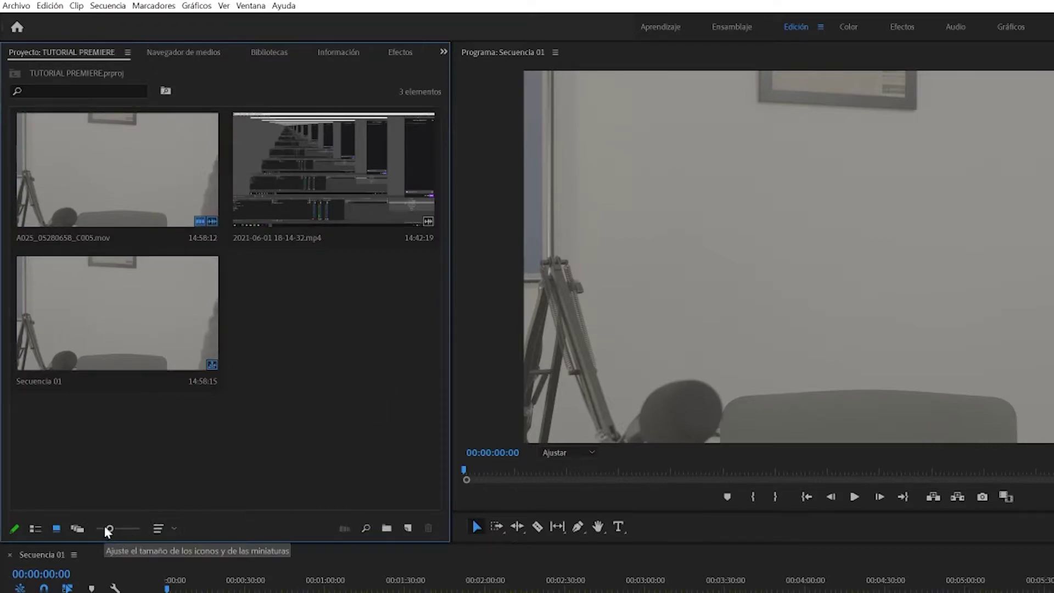
drag(109, 528, 96, 528)
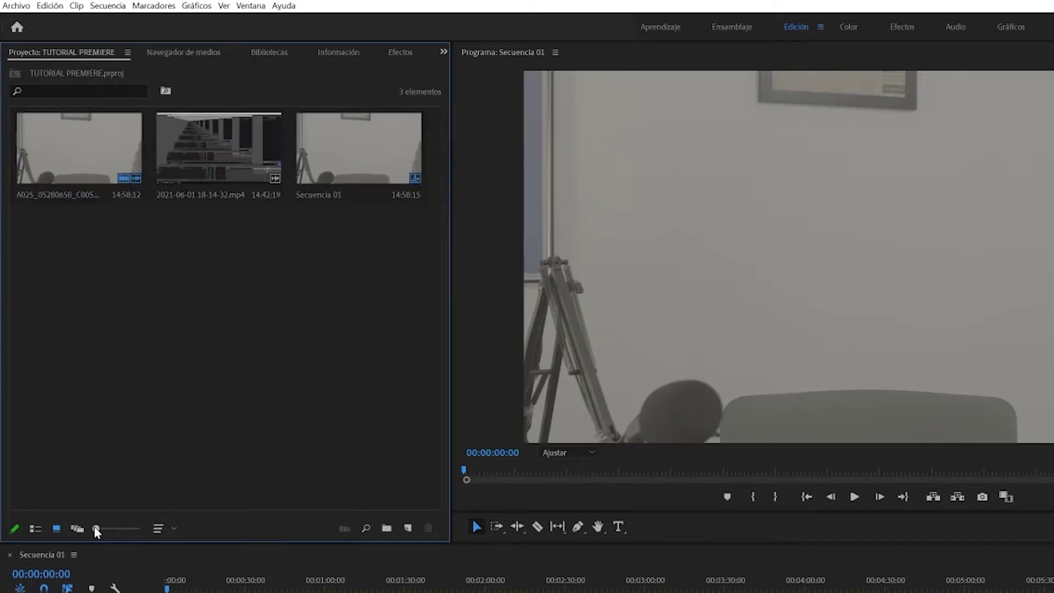
click(36, 527)
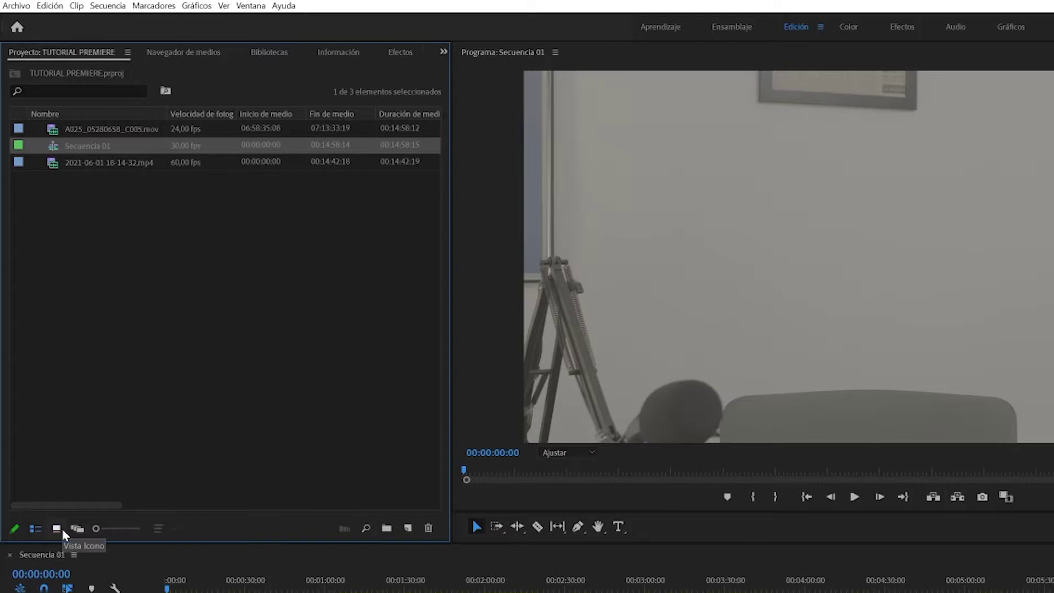
click(62, 530)
click(182, 55)
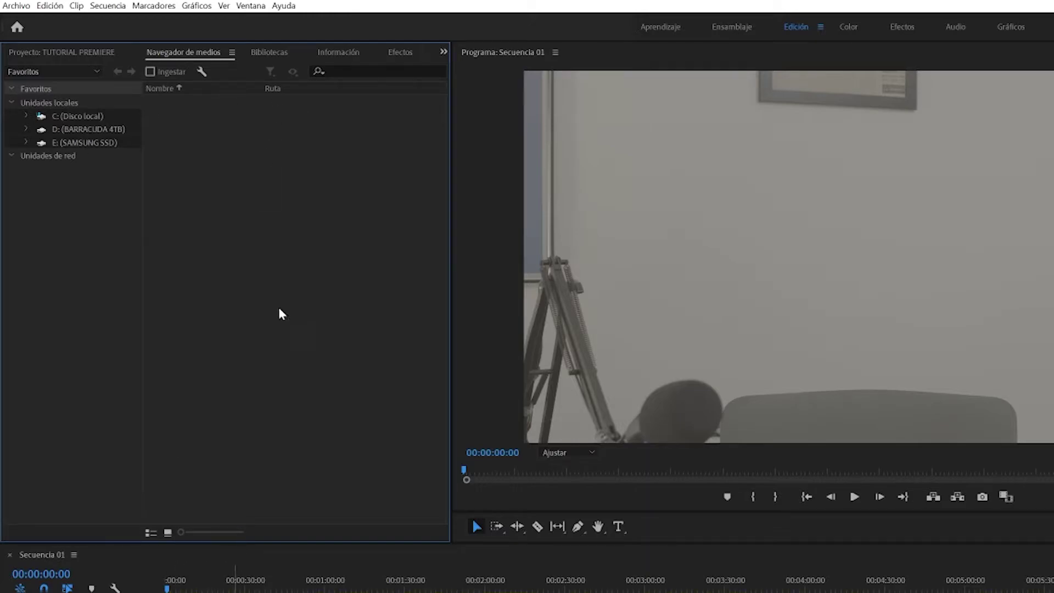
Step: Check the Información, Efectos and Marcadores panels, then return focus to the sequence timeline
click(338, 52)
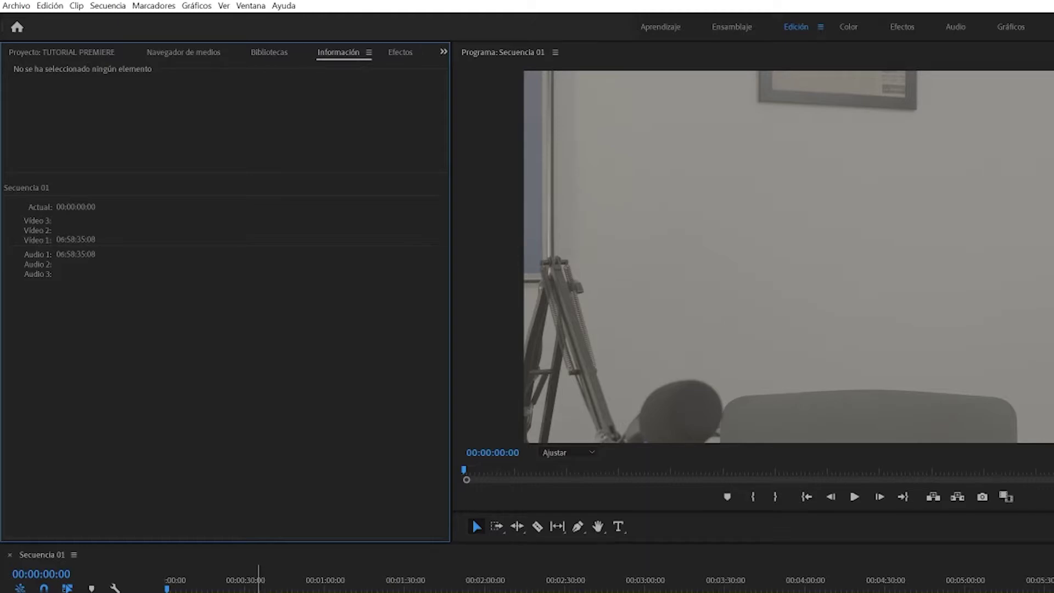
click(259, 592)
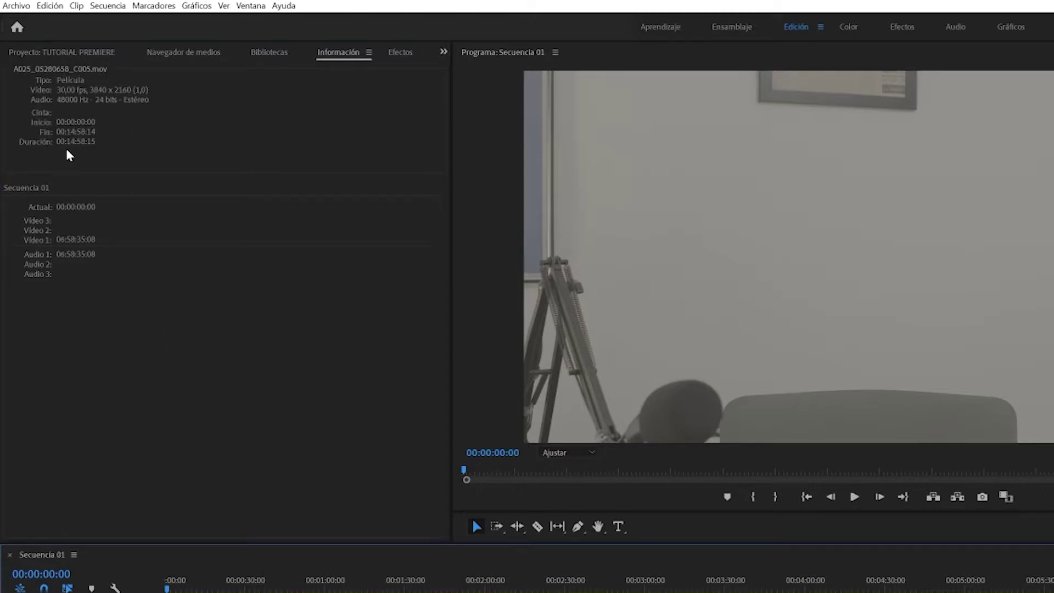
click(392, 56)
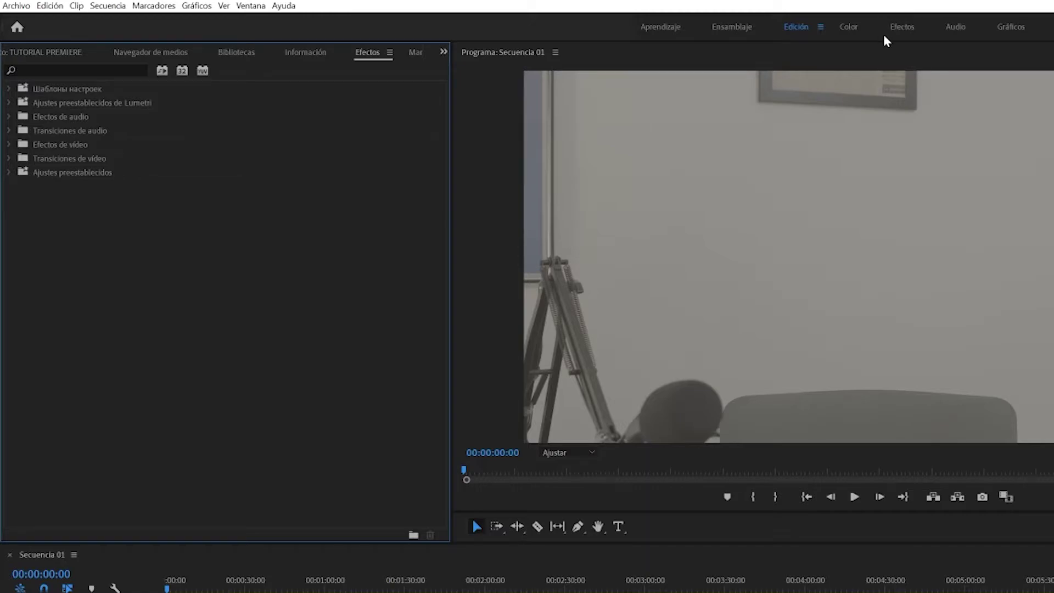
click(406, 57)
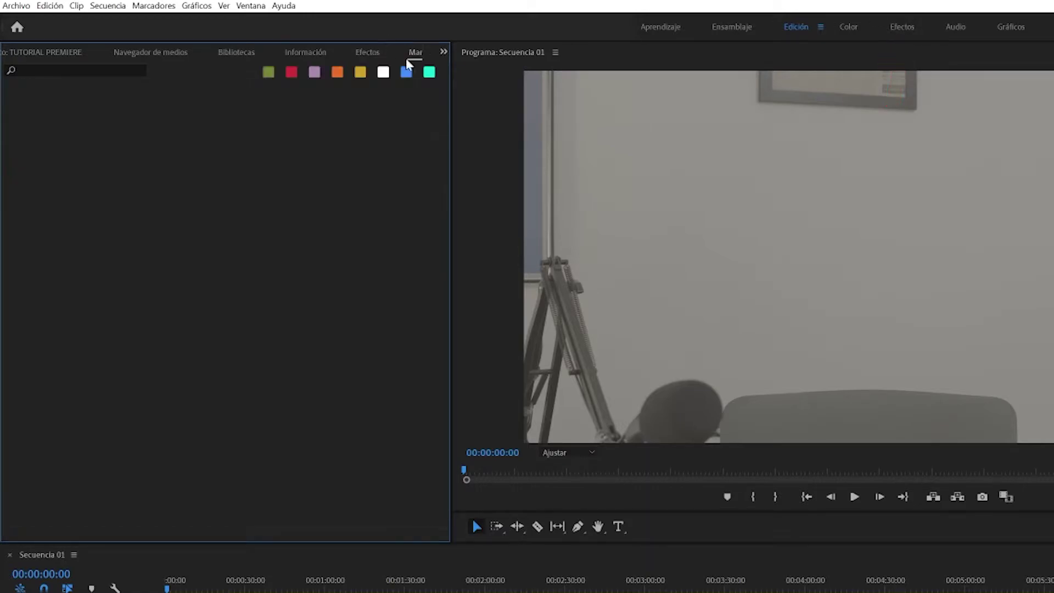
click(196, 585)
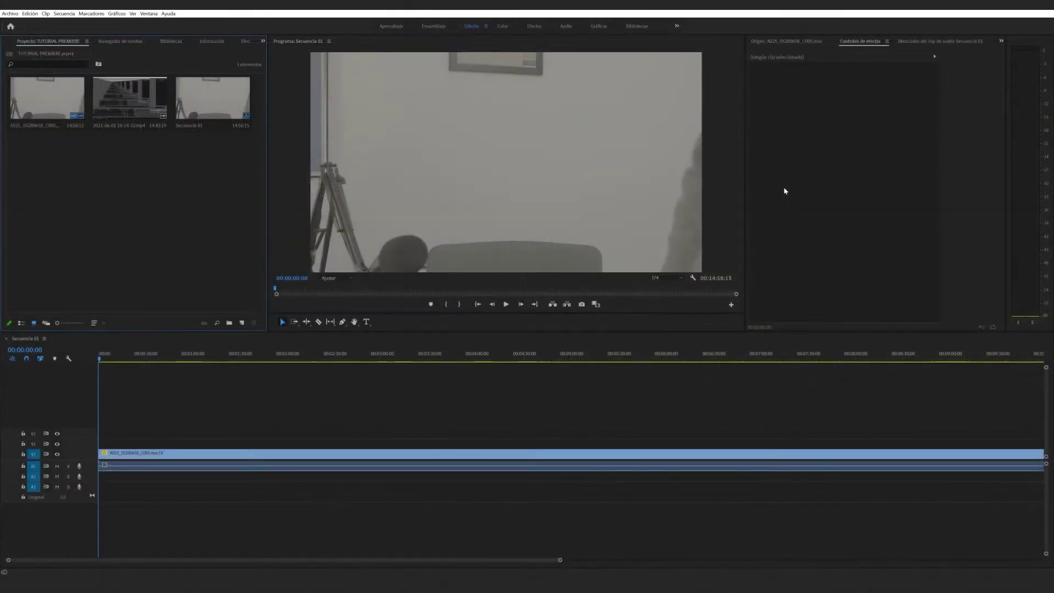
Step: Load the talking-head clip in the Source monitor, scrub to its start, and drag it to track V2
click(784, 190)
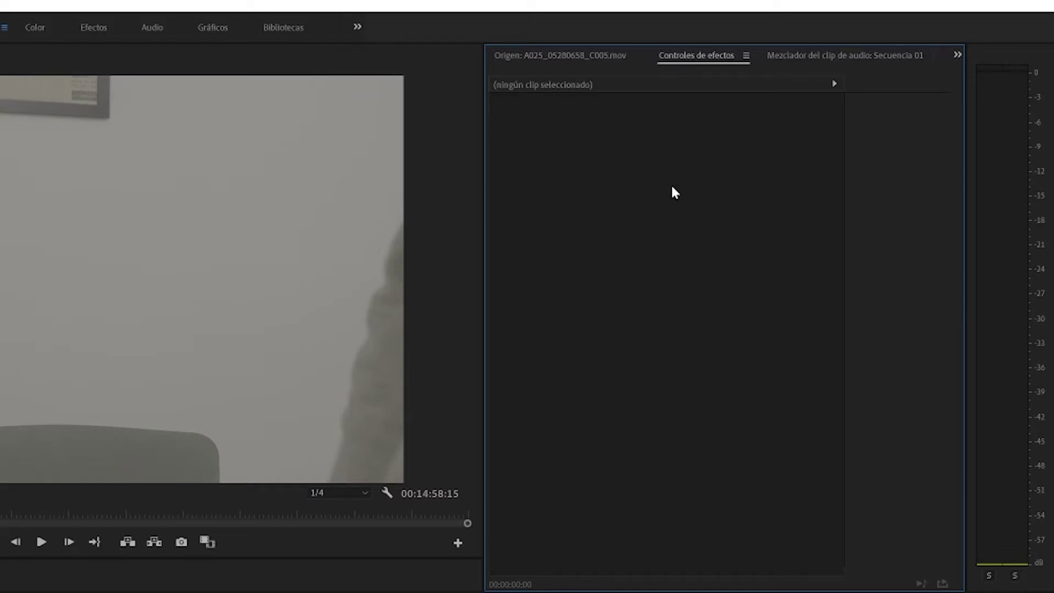
click(590, 57)
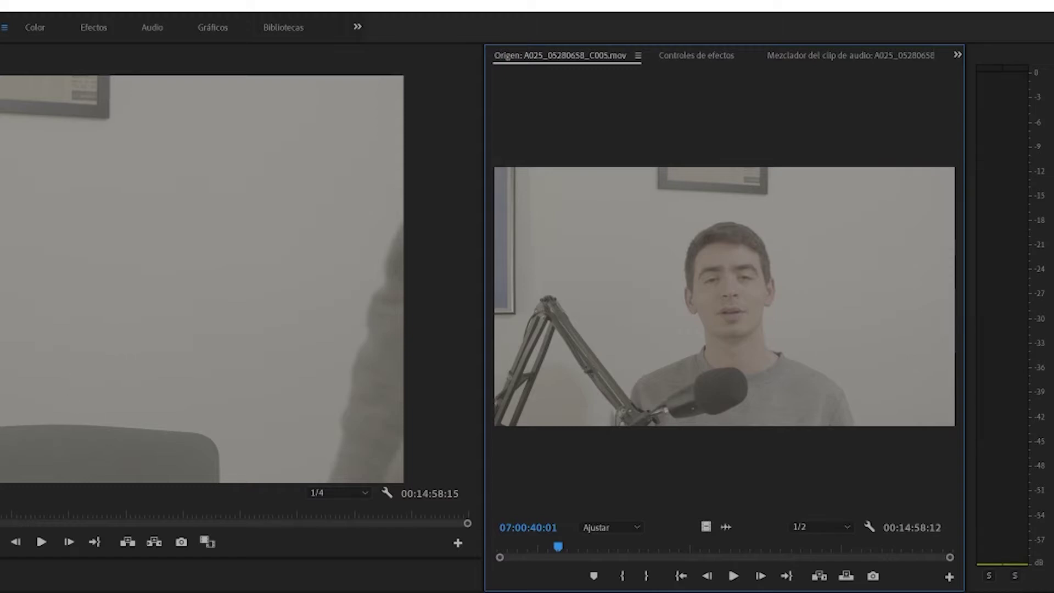
key(shift+3)
drag(597, 545, 497, 546)
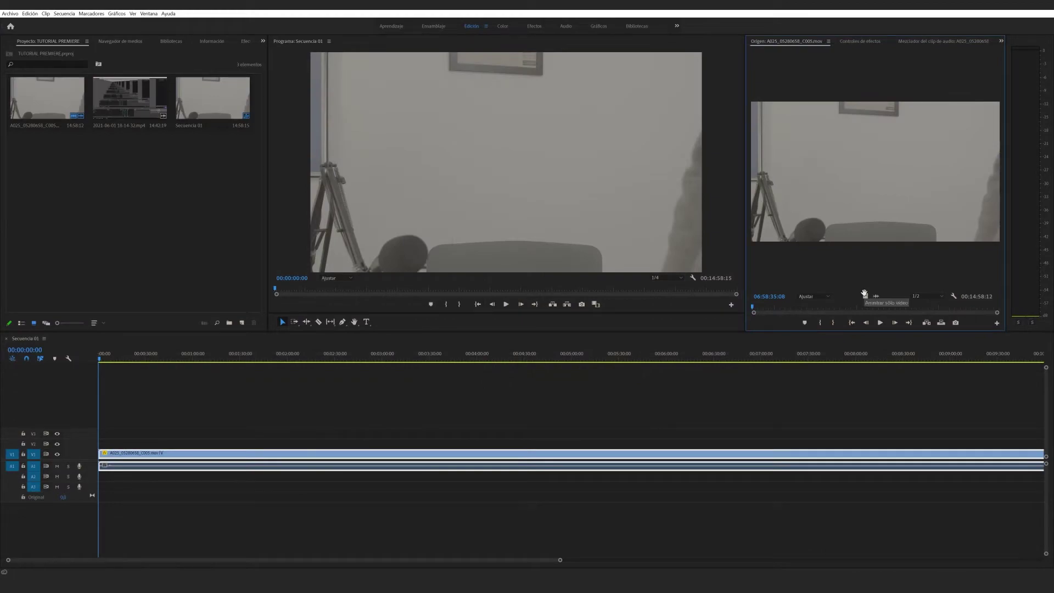
mouse_move(707, 526)
mouse_down()
mouse_move(301, 432)
mouse_move(875, 293)
mouse_move(103, 490)
mouse_move(861, 231)
mouse_up()
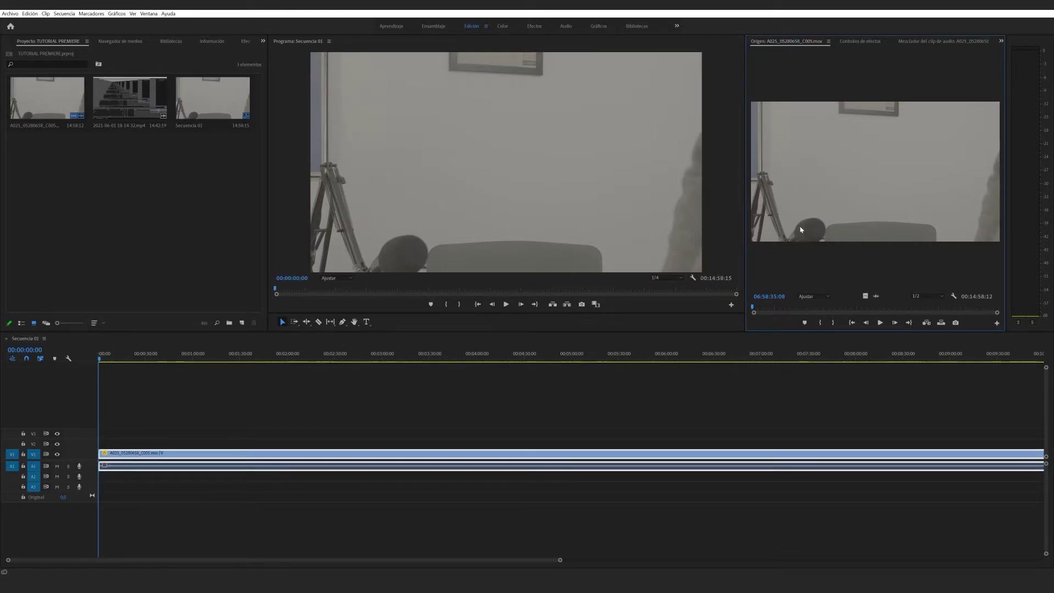
double_click(110, 99)
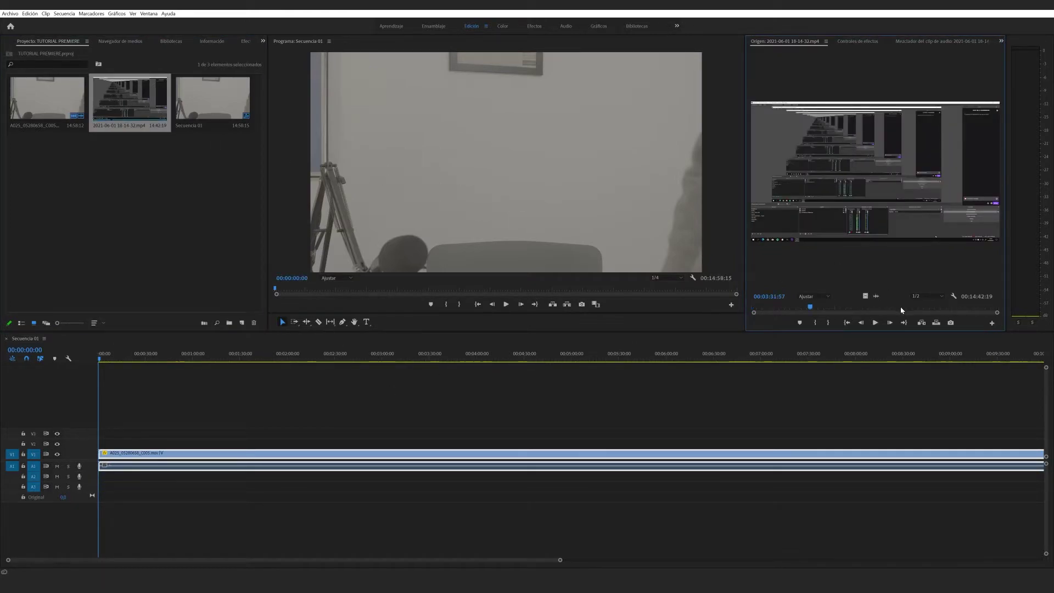
drag(881, 287, 101, 477)
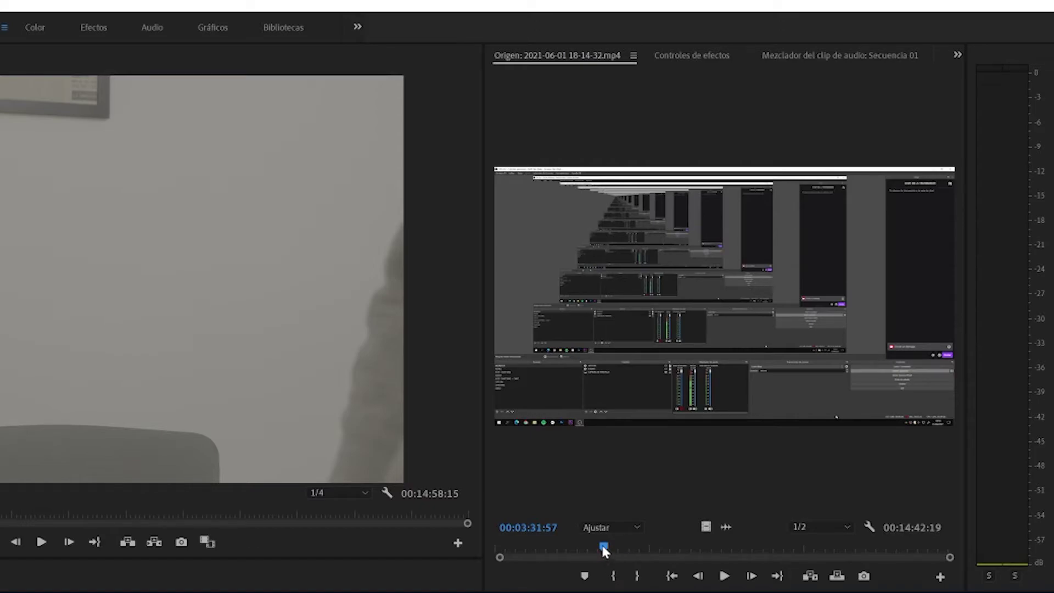
drag(602, 548, 588, 547)
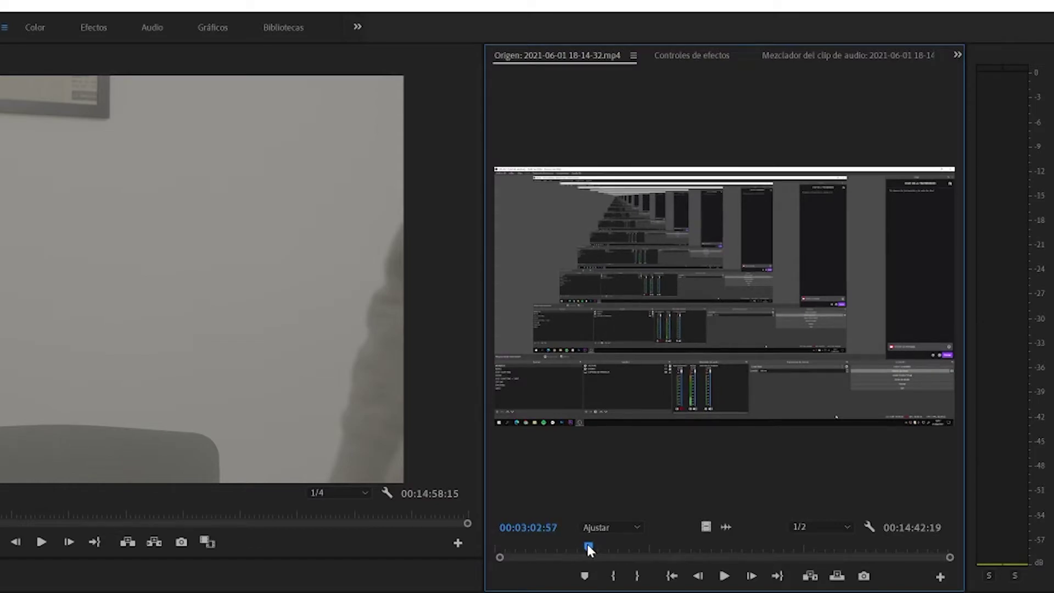
Step: Mark In at 00:03:02:57 and Out at 00:03:51:39, then drag the range toward the sequence
key(i)
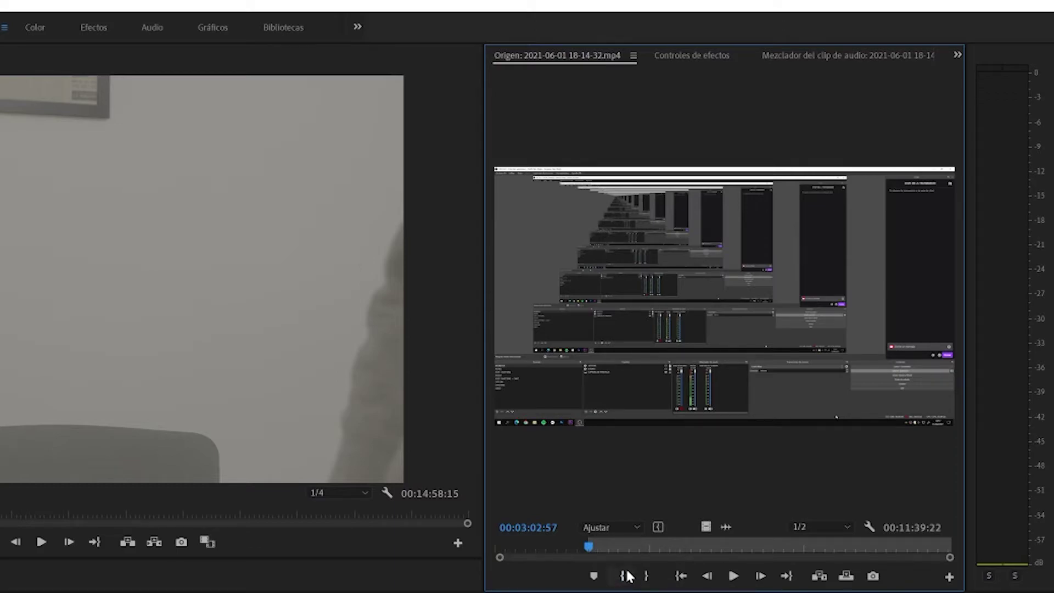
drag(589, 547, 614, 545)
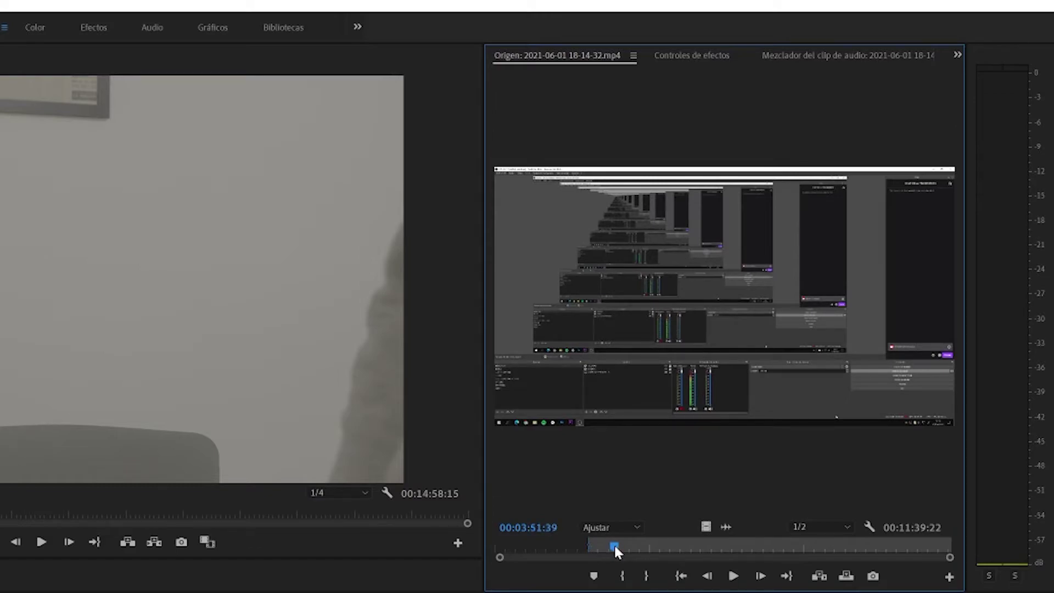
click(646, 576)
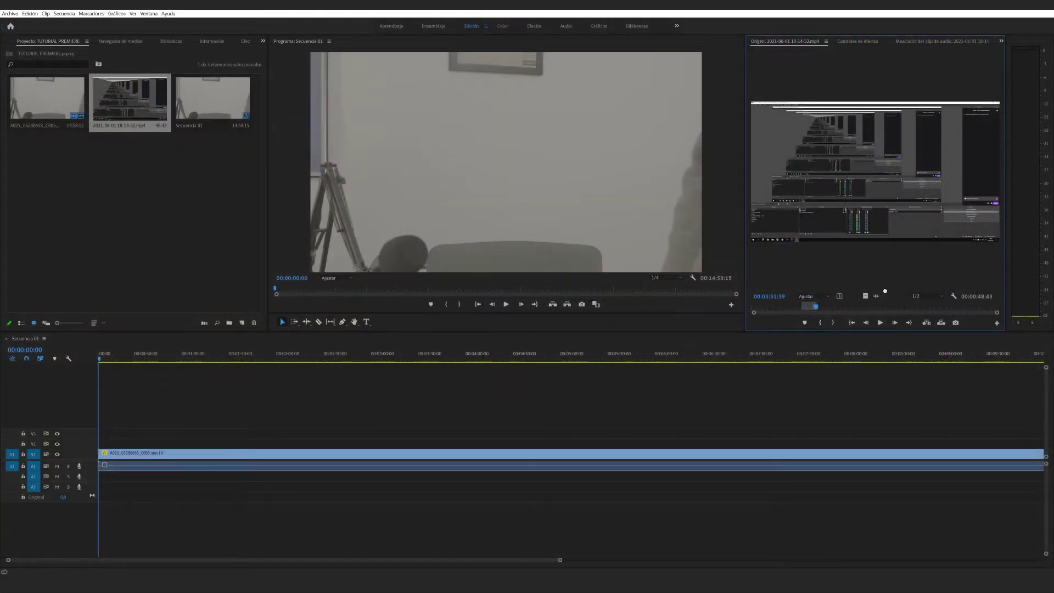
mouse_move(296, 468)
mouse_down()
mouse_move(323, 486)
mouse_move(301, 450)
mouse_move(819, 287)
mouse_up()
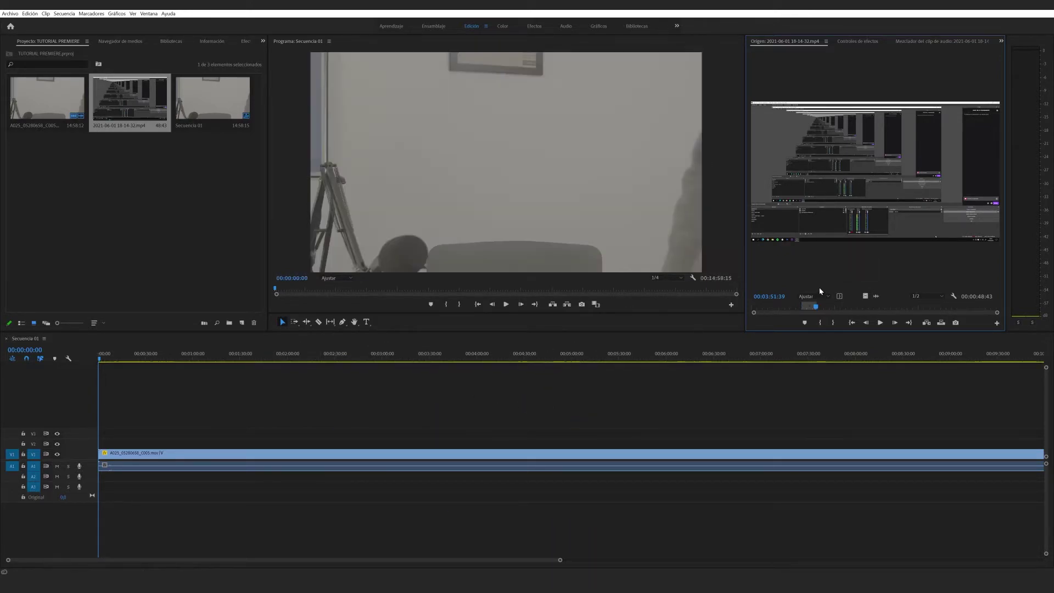
Step: Scrub the screen recording and jump to its In and Out points to verify the range
click(854, 307)
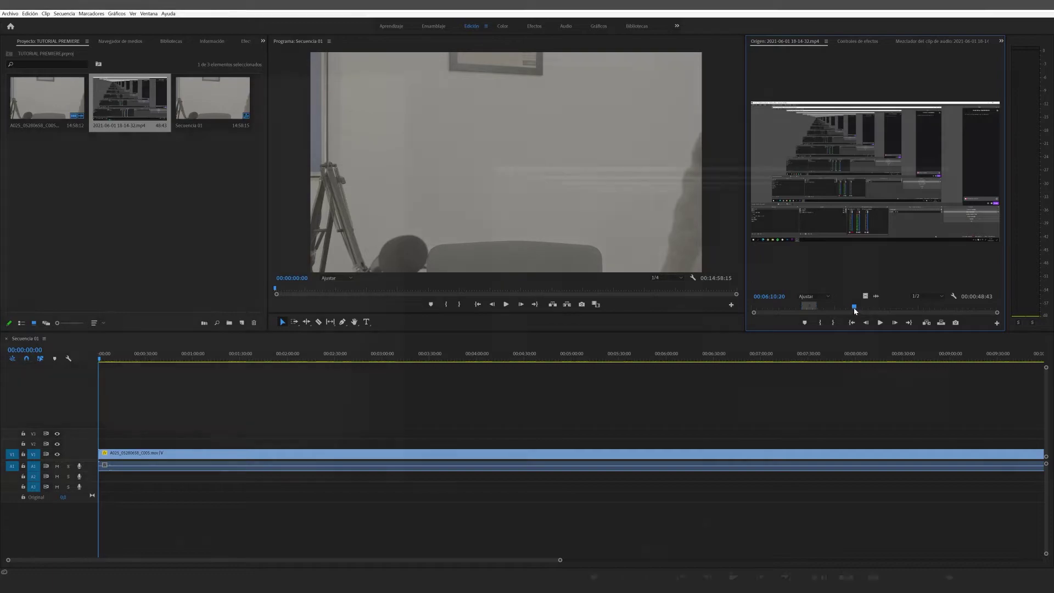
drag(856, 311, 831, 304)
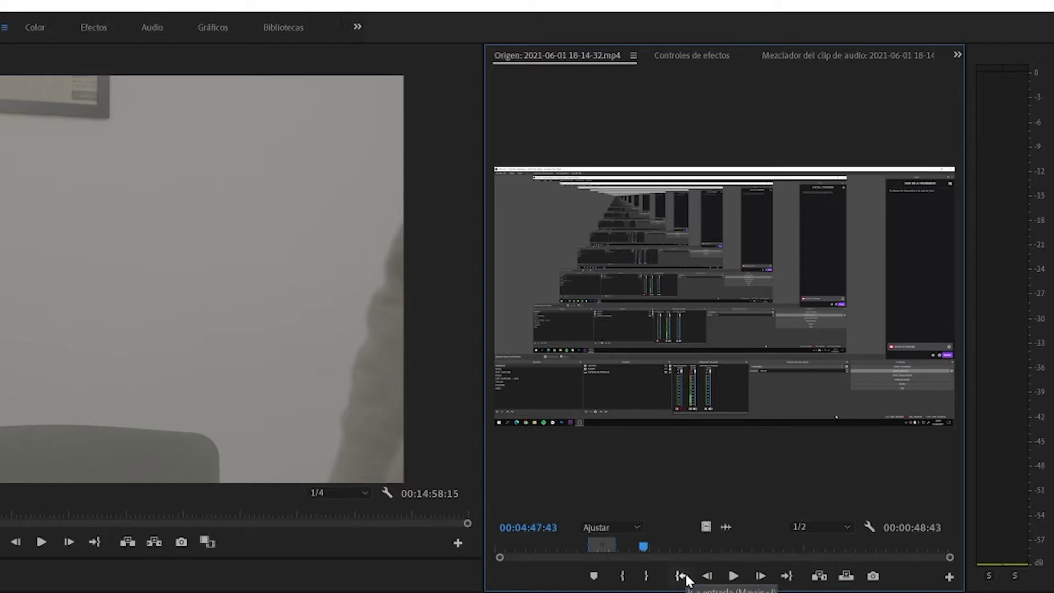
click(682, 576)
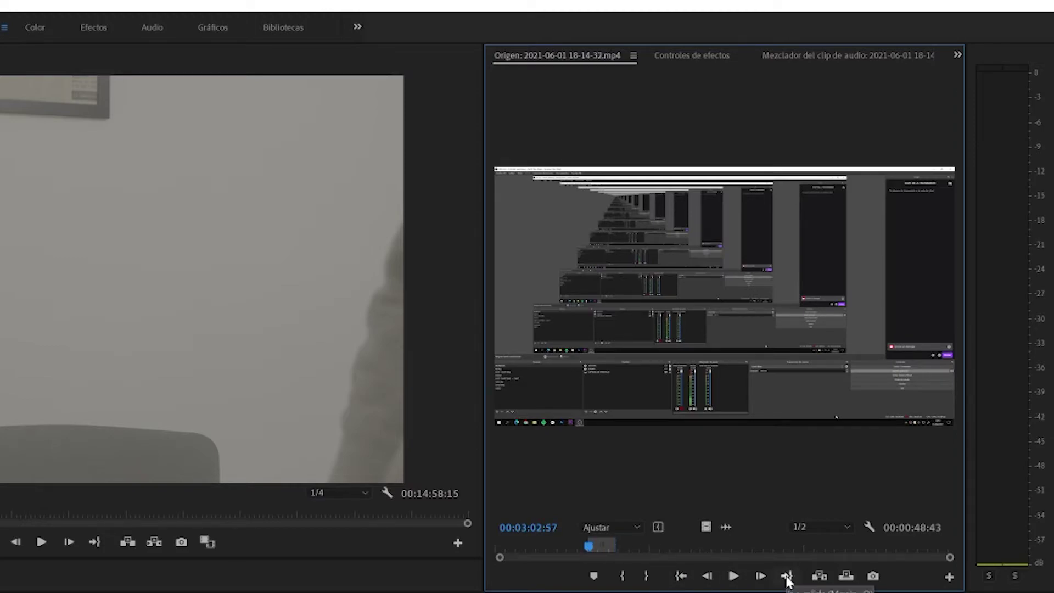
click(786, 577)
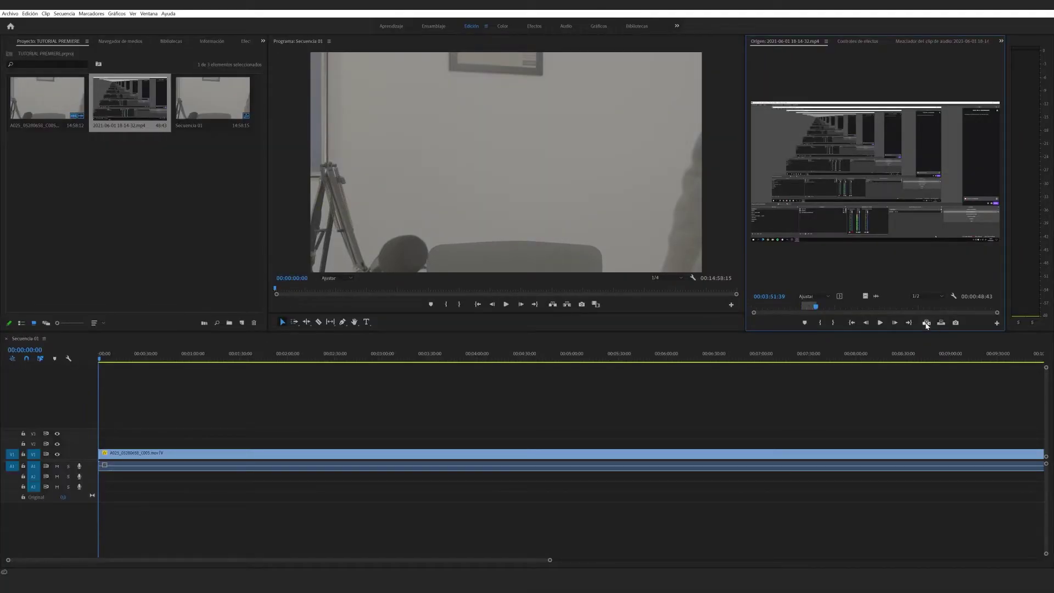
click(925, 322)
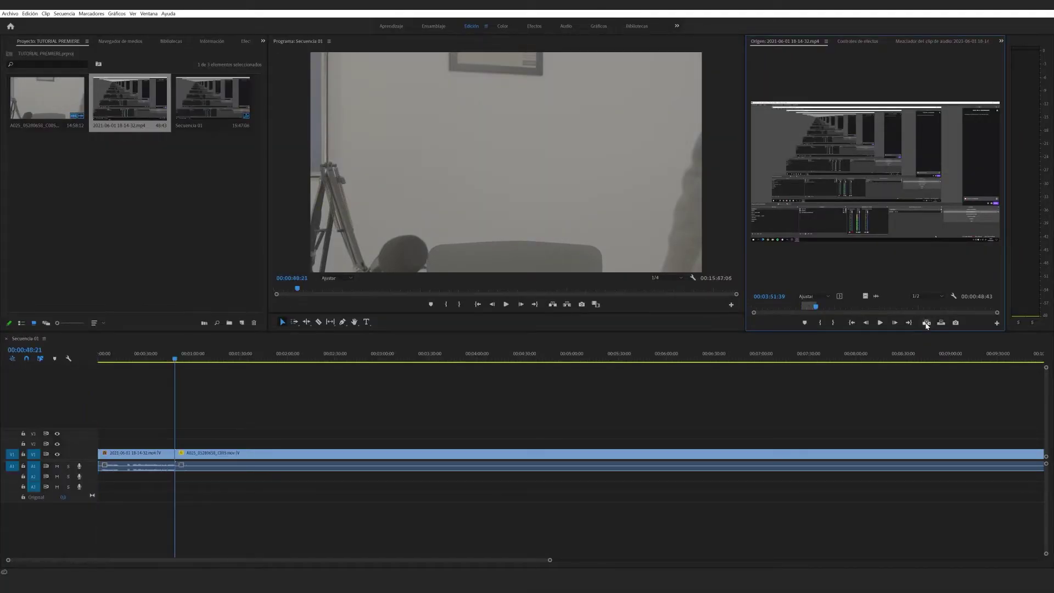
drag(144, 417, 128, 490)
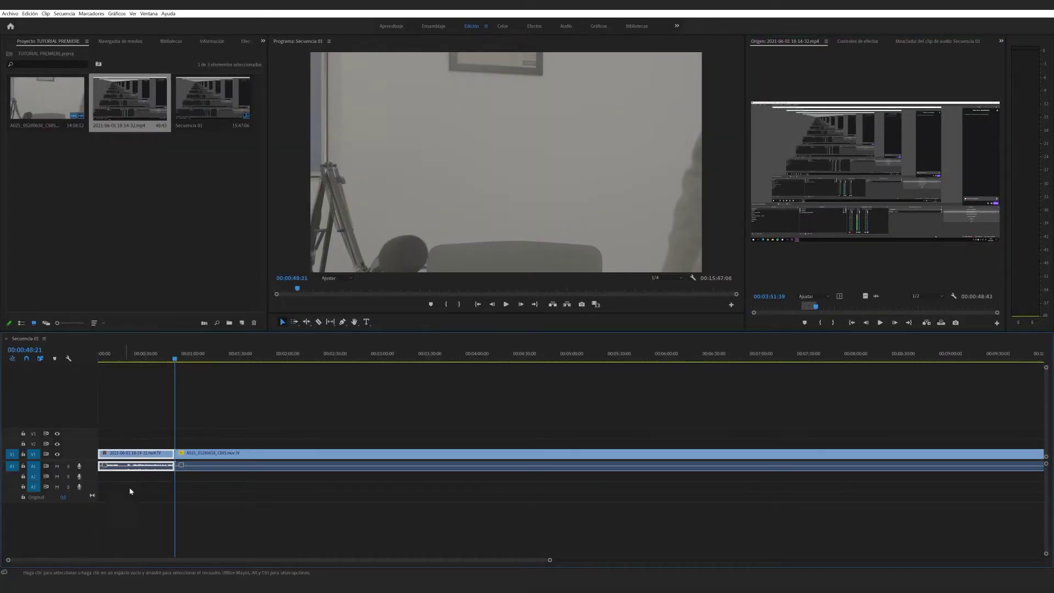
drag(226, 412, 308, 482)
key(ctrl+z)
click(152, 355)
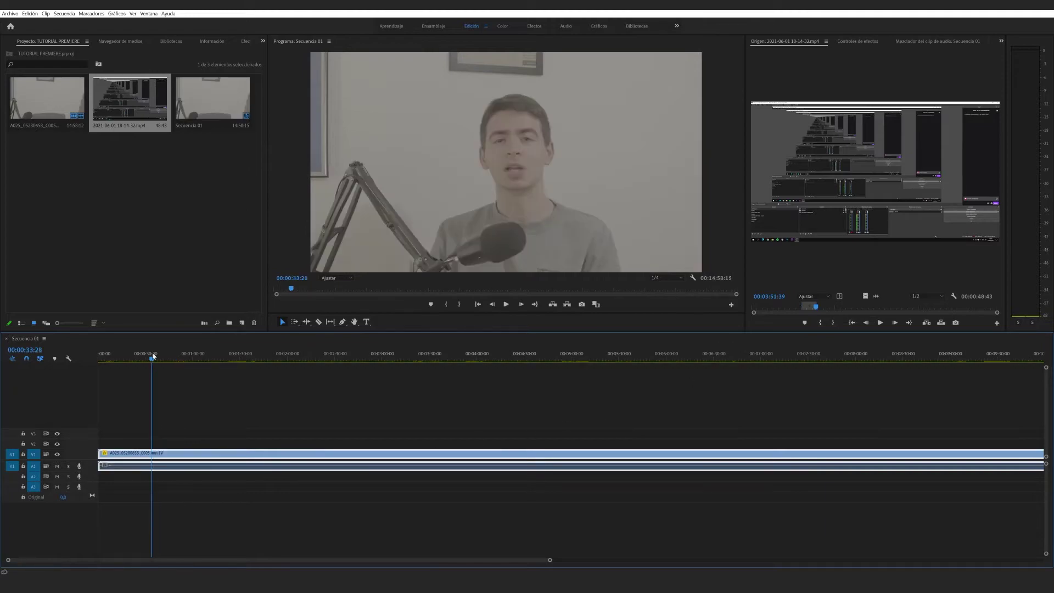
click(940, 323)
drag(164, 359, 177, 360)
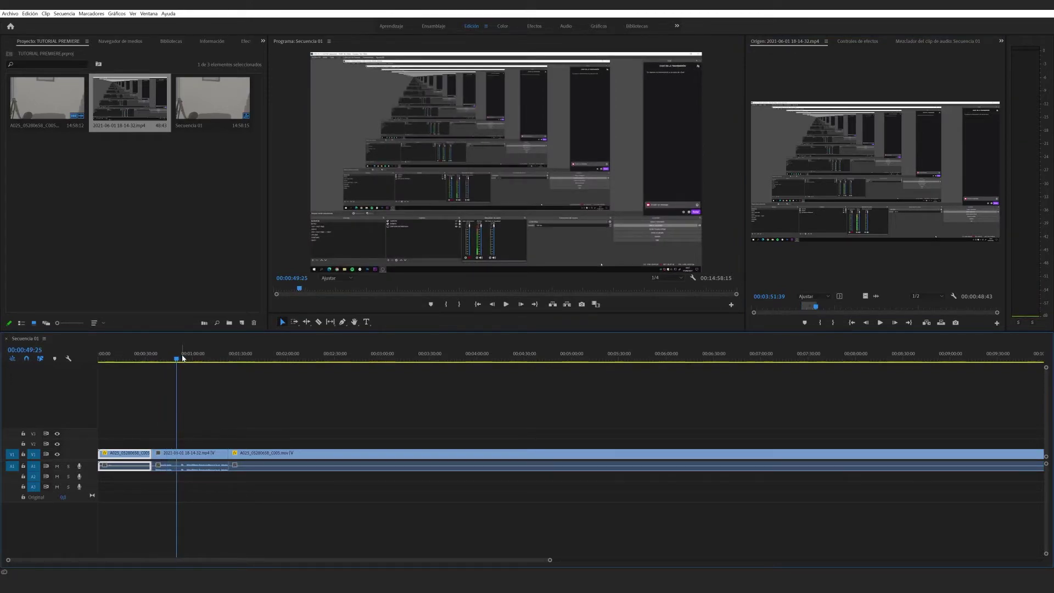
key(ctrl+z)
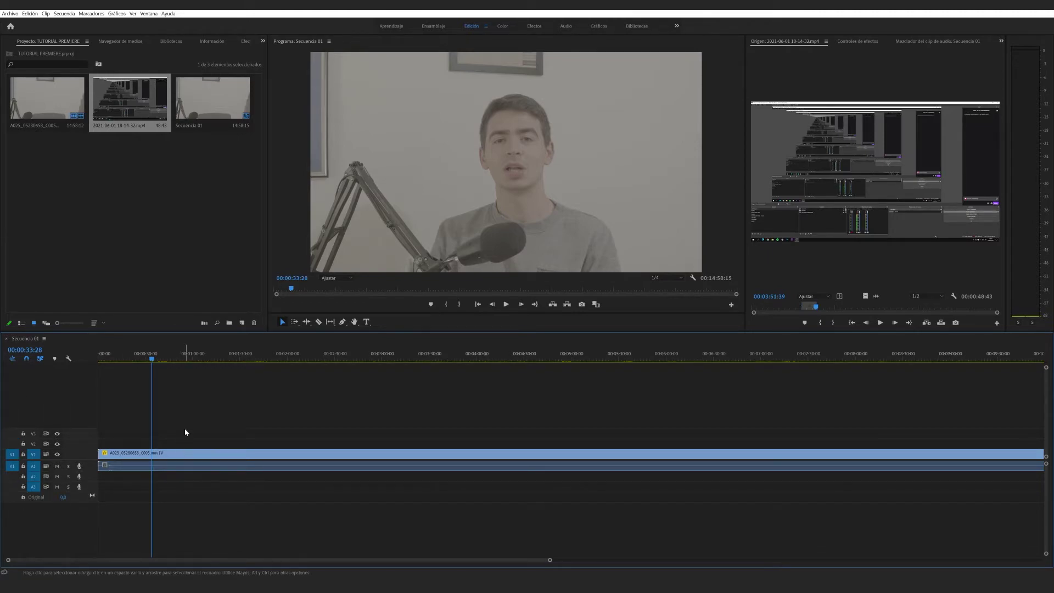
drag(184, 428, 207, 472)
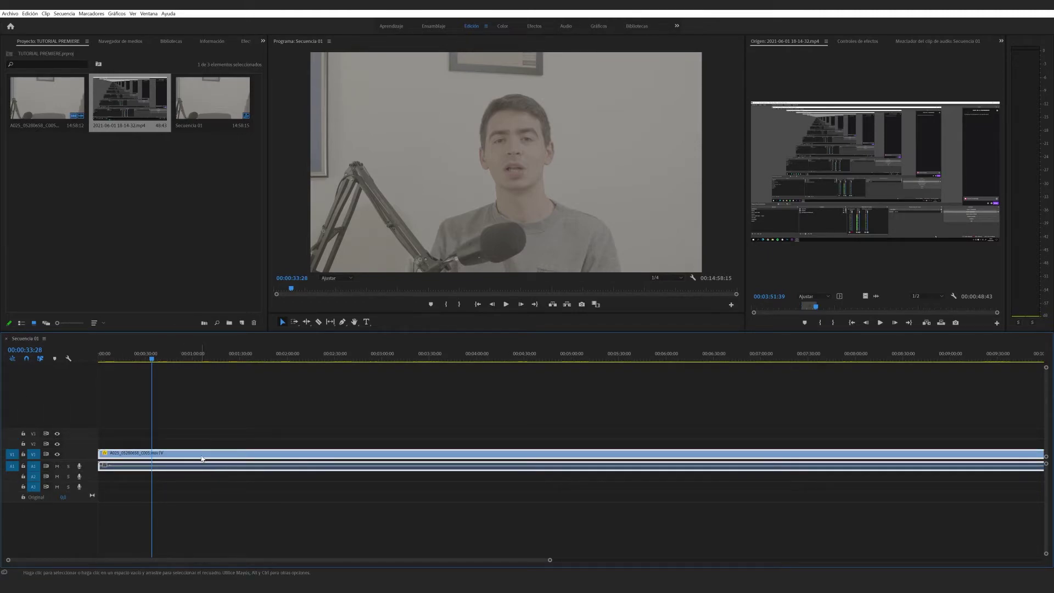
right_click(201, 458)
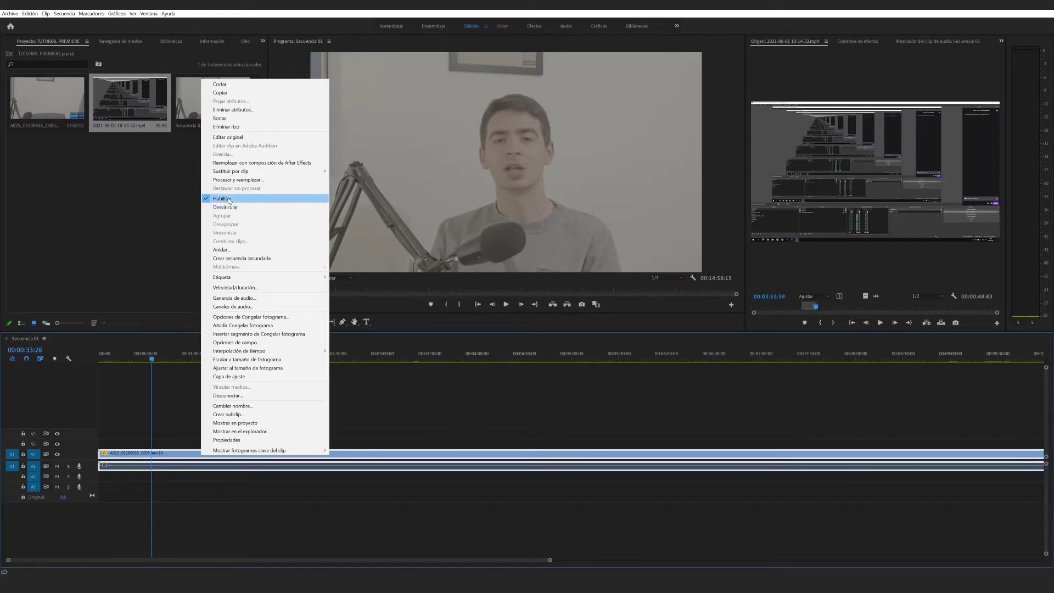
click(229, 198)
click(193, 420)
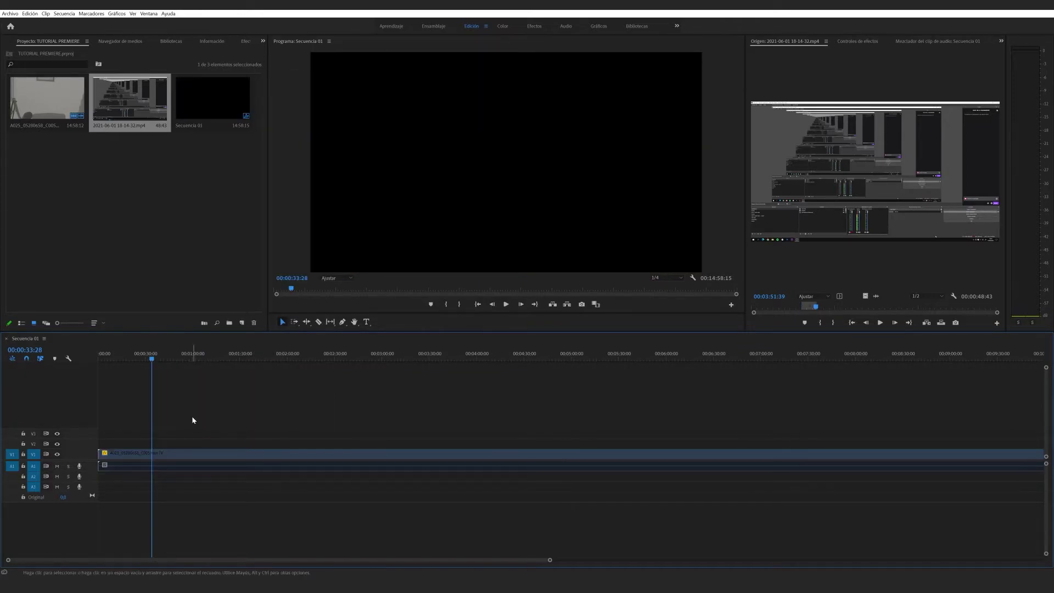
right_click(173, 452)
click(190, 197)
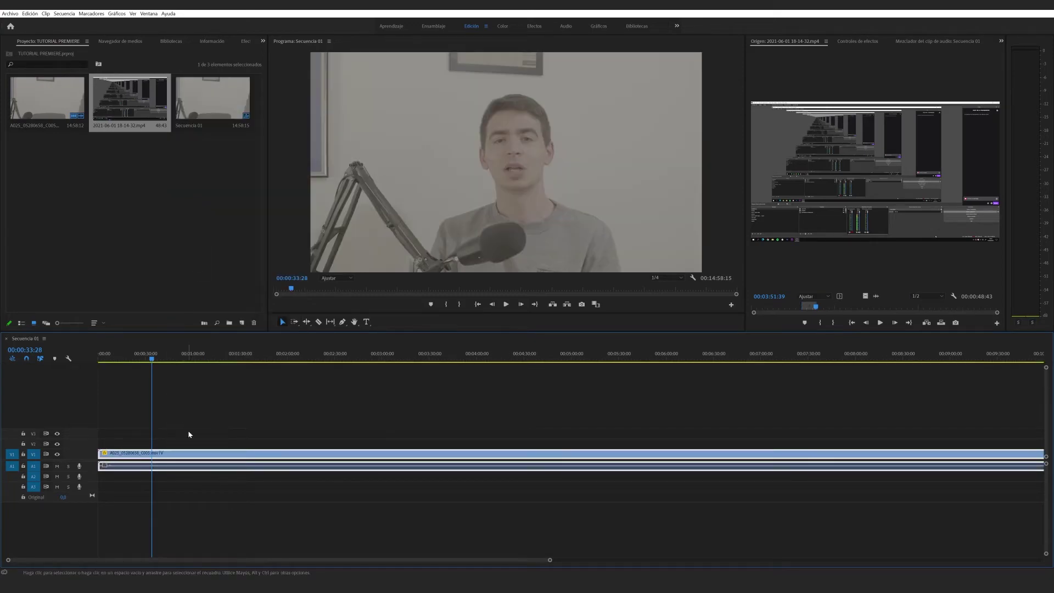
right_click(184, 453)
click(230, 209)
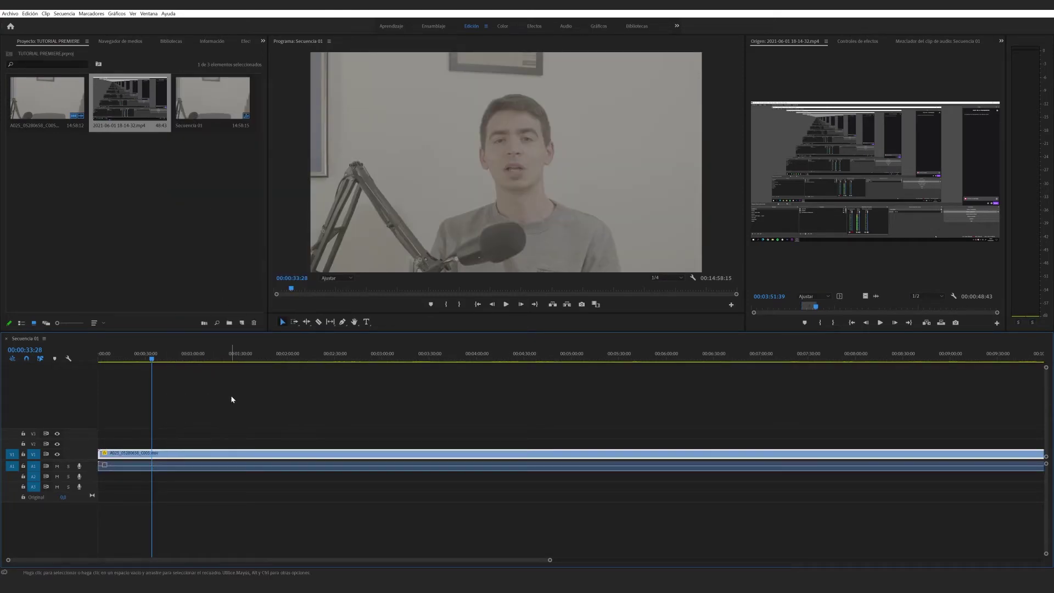
mouse_move(218, 460)
mouse_down()
mouse_move(215, 478)
mouse_move(271, 476)
mouse_up()
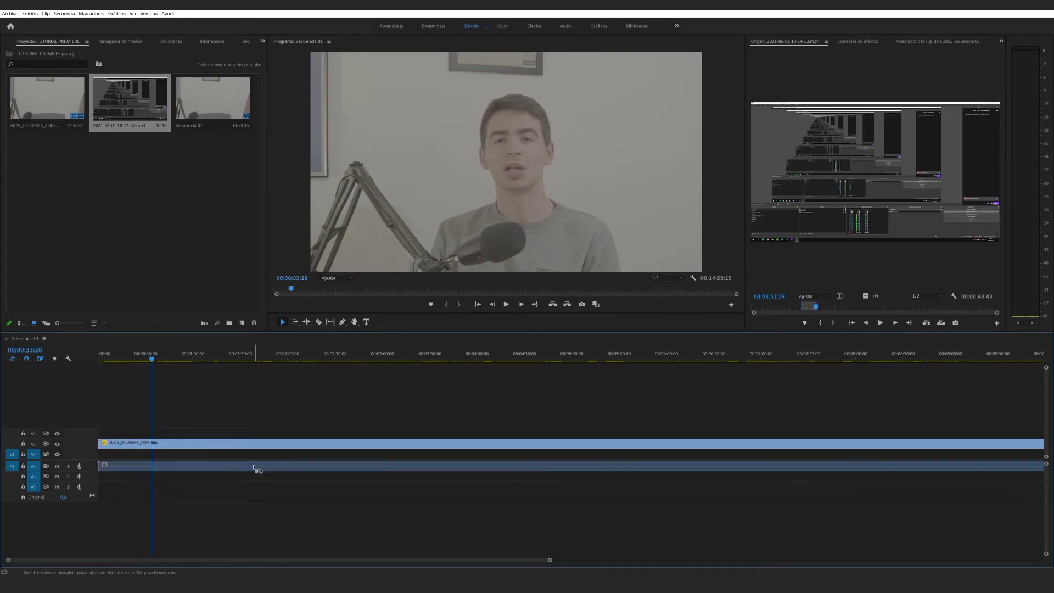
right_click(242, 461)
click(261, 222)
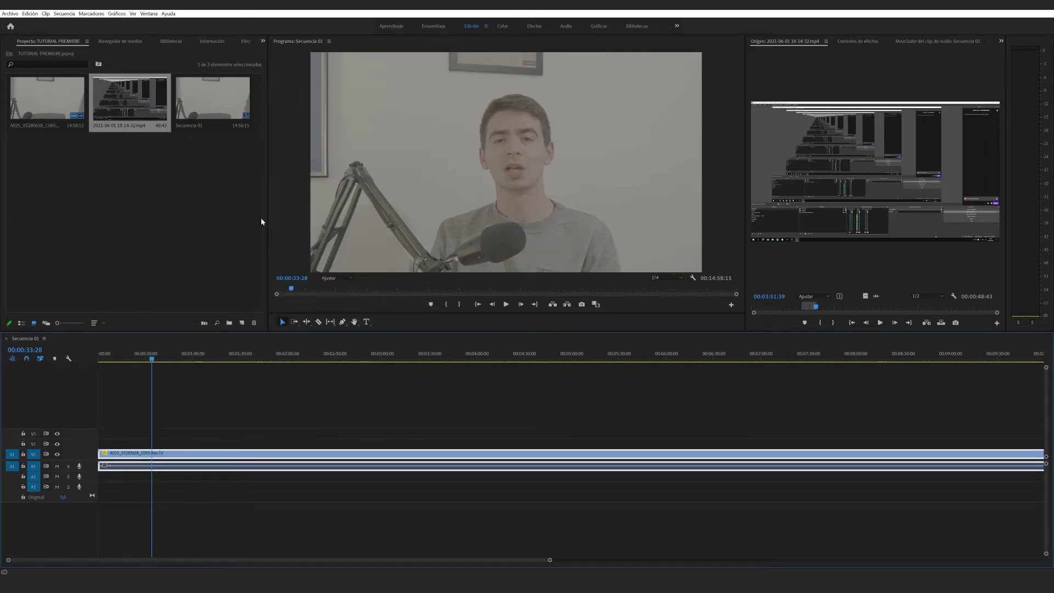
right_click(171, 455)
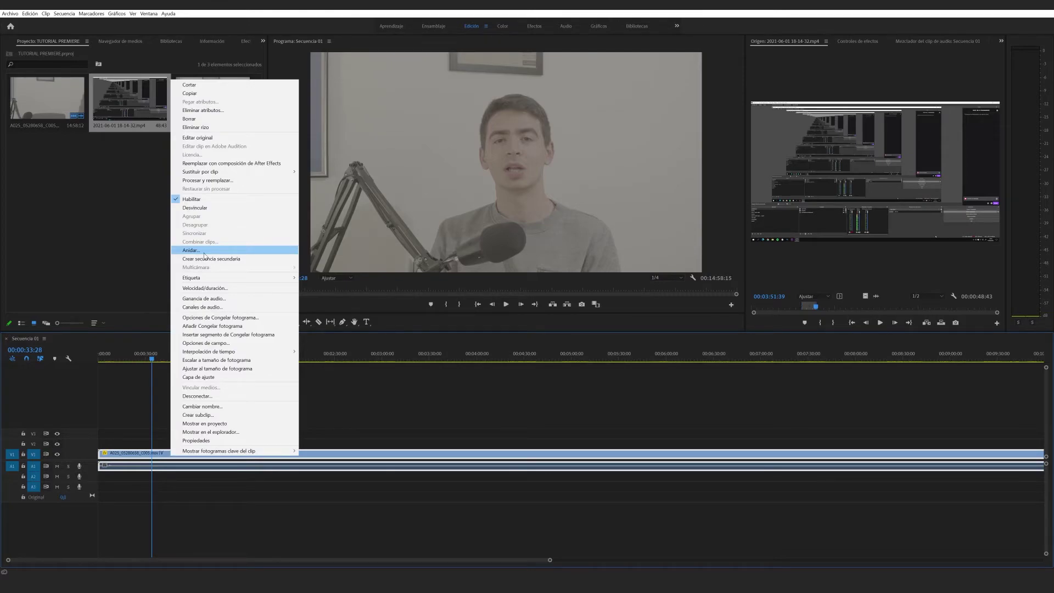
click(360, 397)
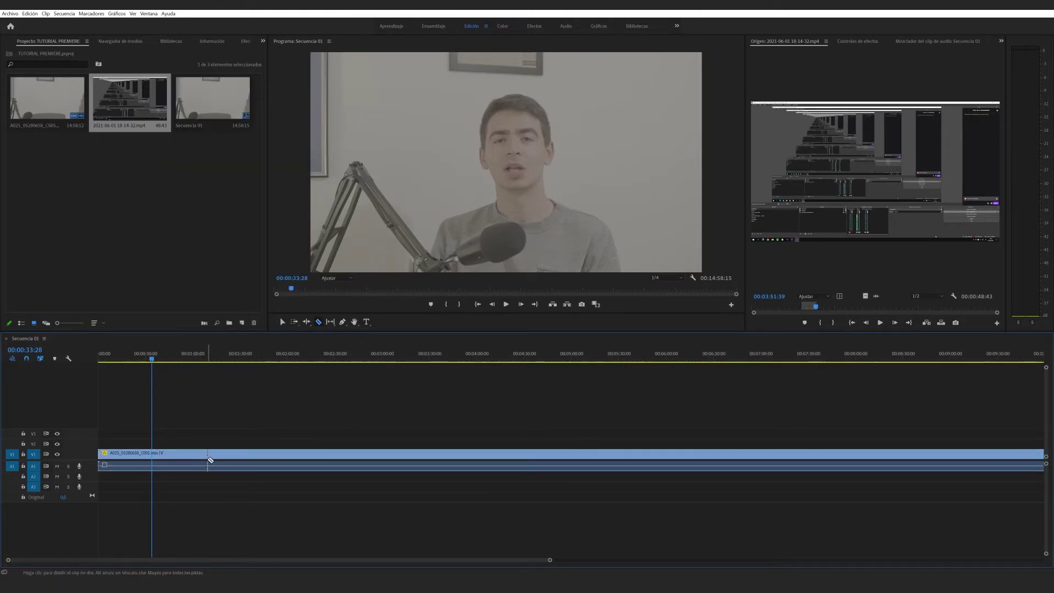
drag(226, 460, 187, 460)
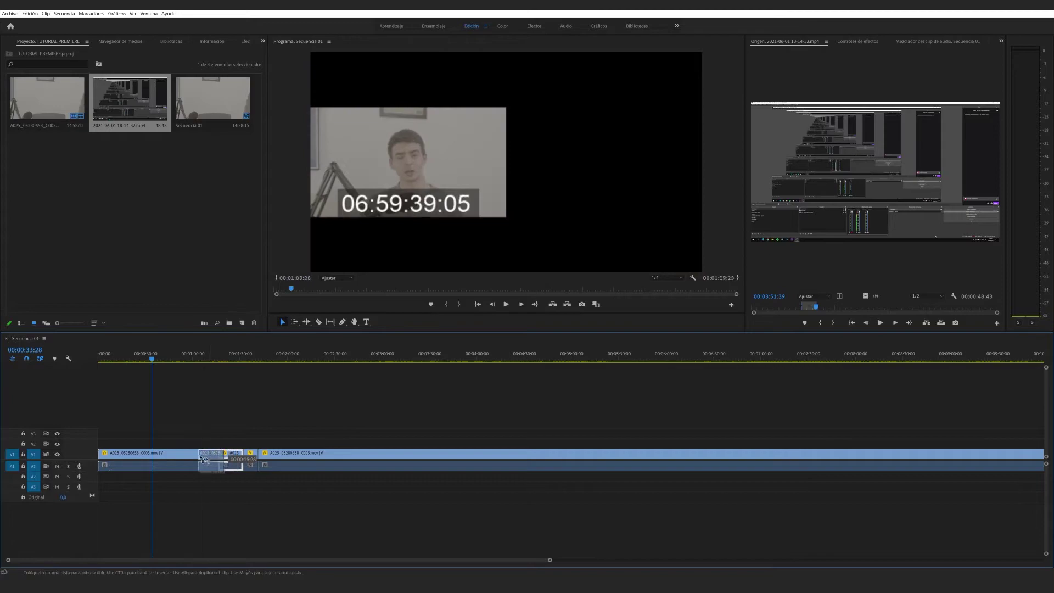
drag(172, 409, 260, 483)
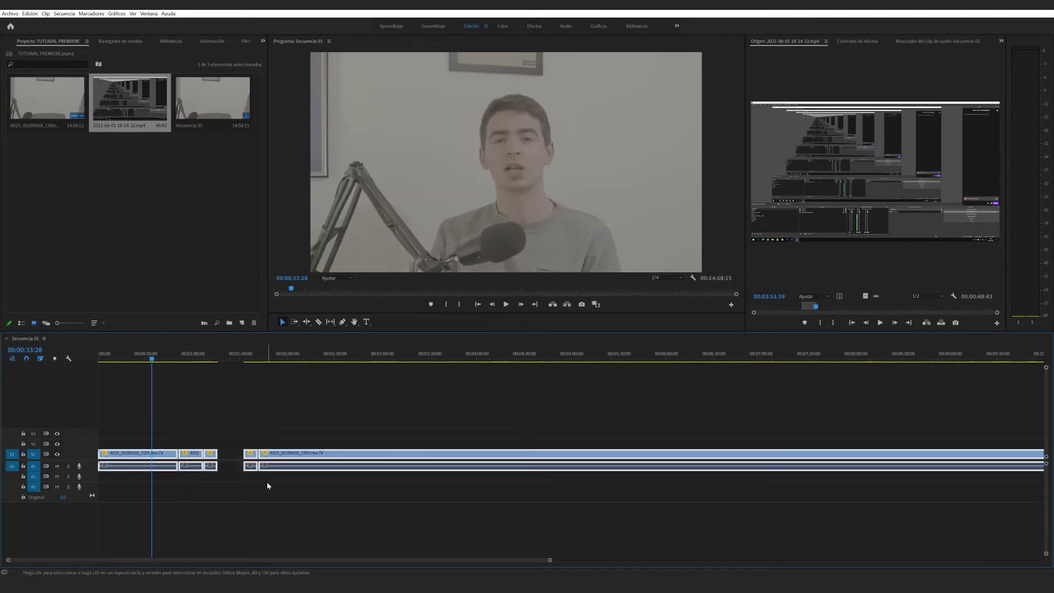
drag(284, 415, 142, 482)
right_click(281, 455)
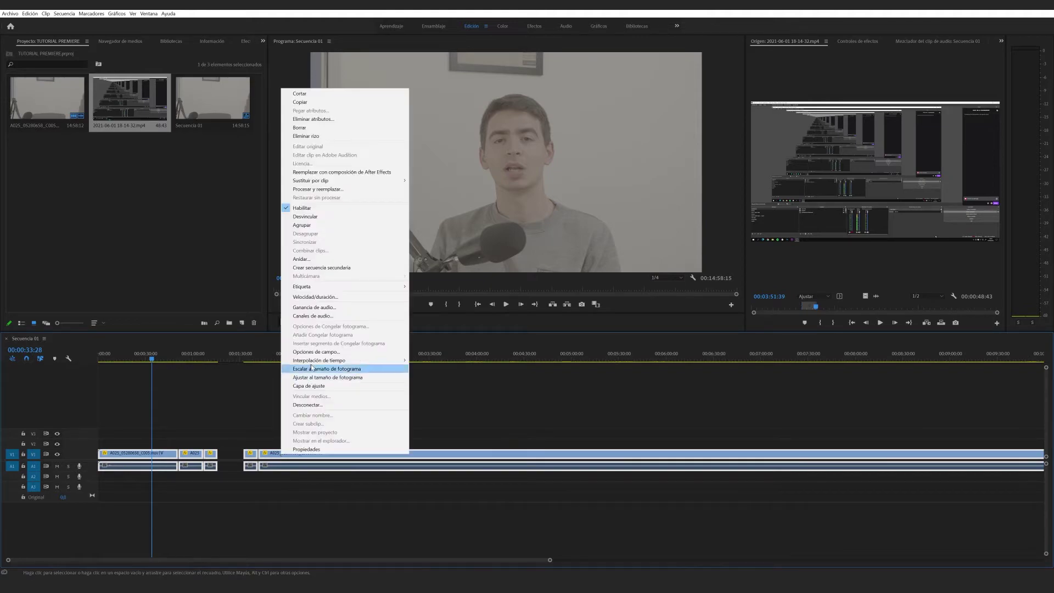
click(309, 259)
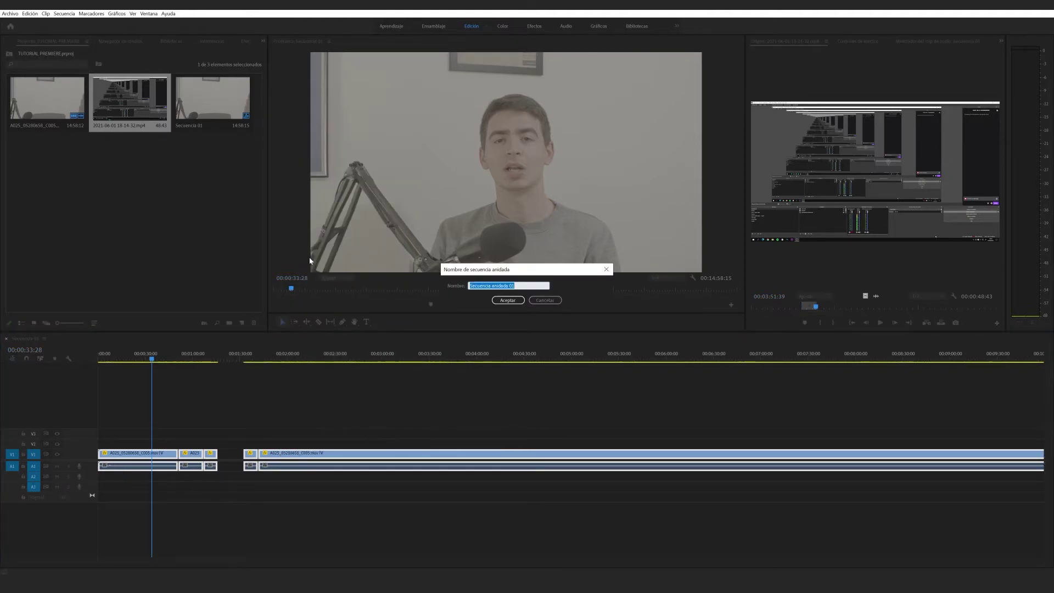
key(Return)
drag(173, 357, 229, 357)
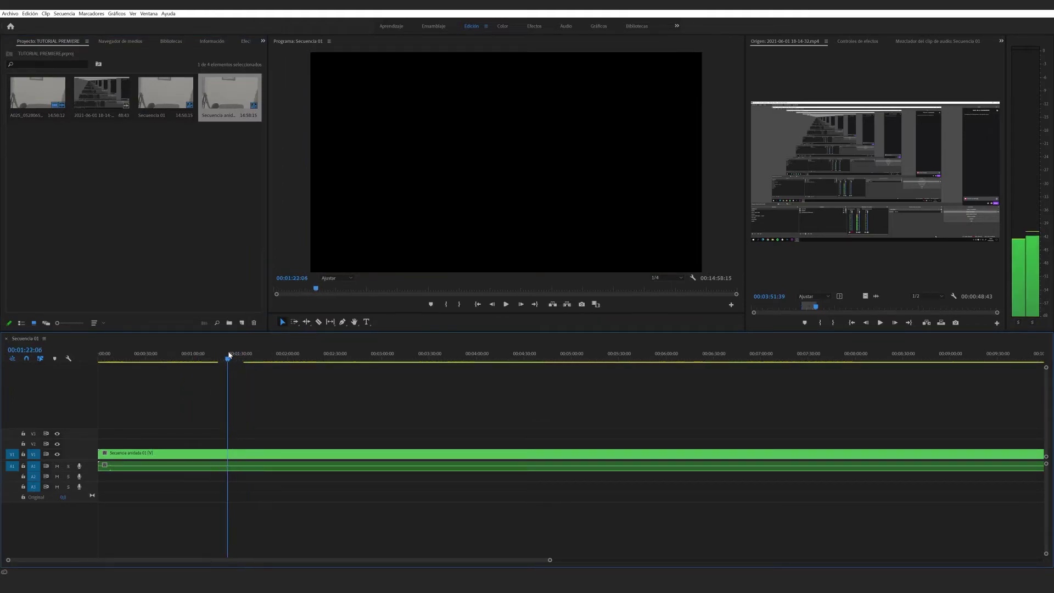
key(ctrl+z)
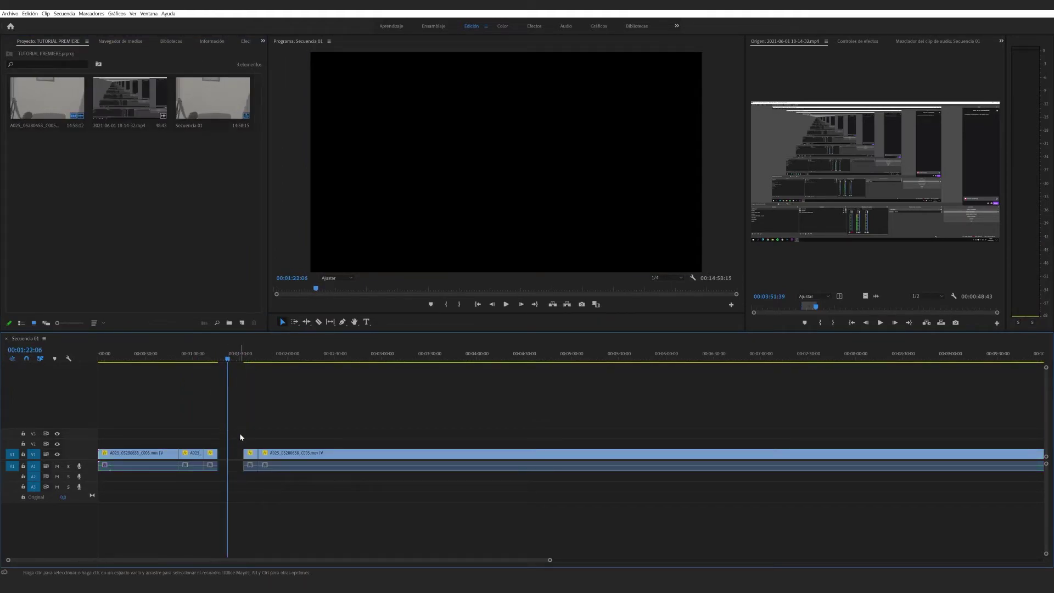
click(230, 456)
key(Delete)
right_click(343, 453)
mouse_move(374, 278)
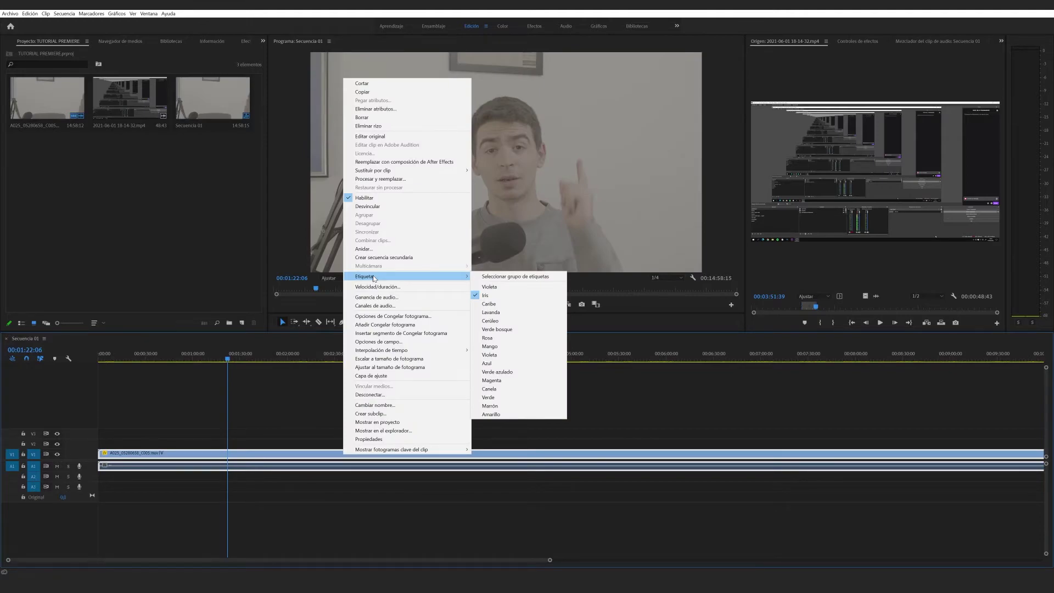
Step: Speed the talking-head clip up to 300% and play back the result
click(407, 289)
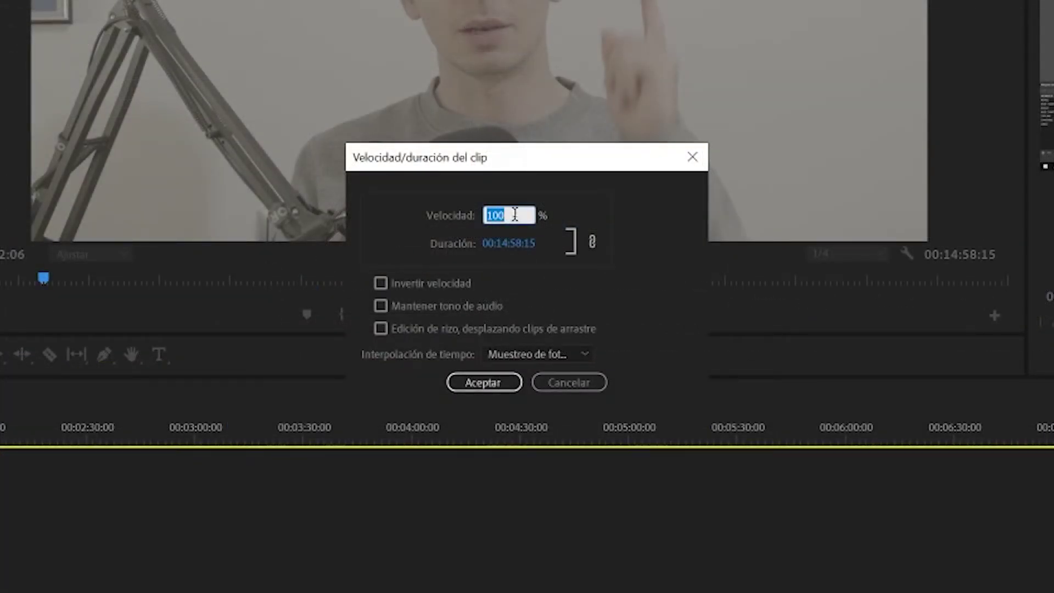
text(300)
key(Return)
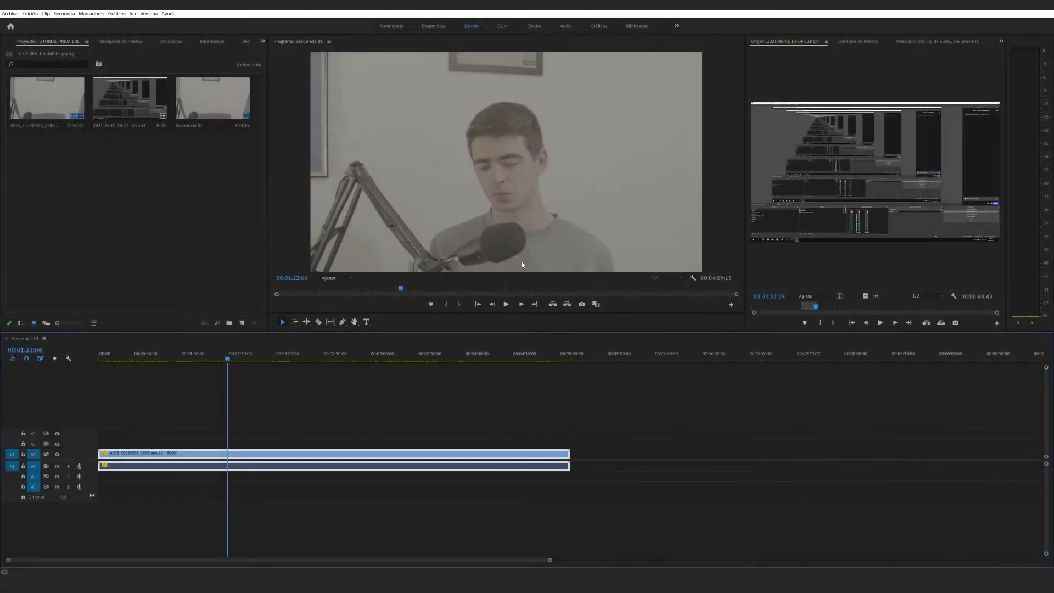
key(space)
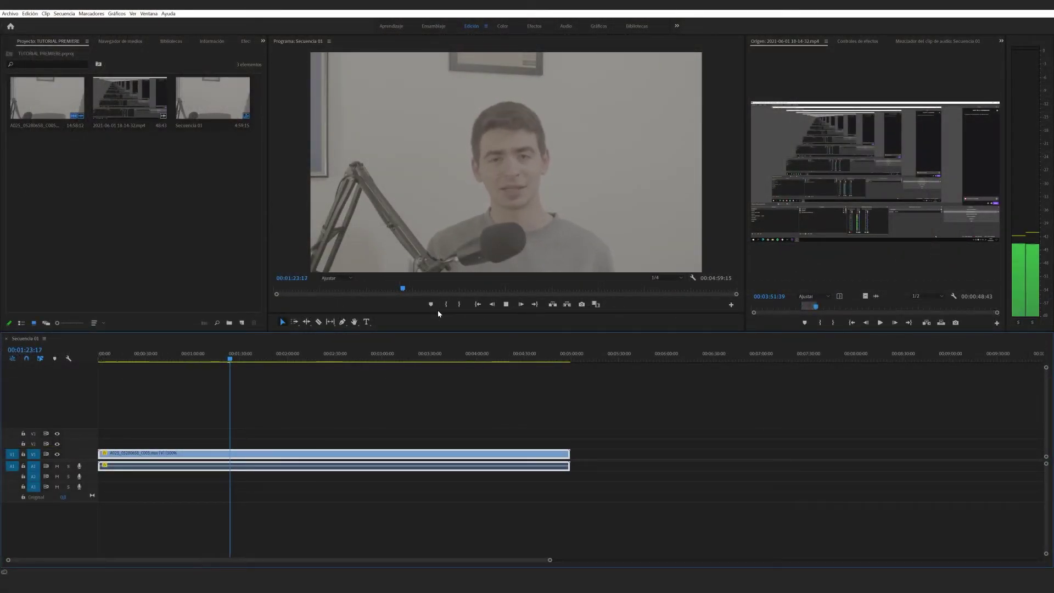
Step: Undo the speed change and keep Frame Sampling interpolation in Velocidad/duración
key(ctrl+z)
right_click(364, 453)
click(417, 285)
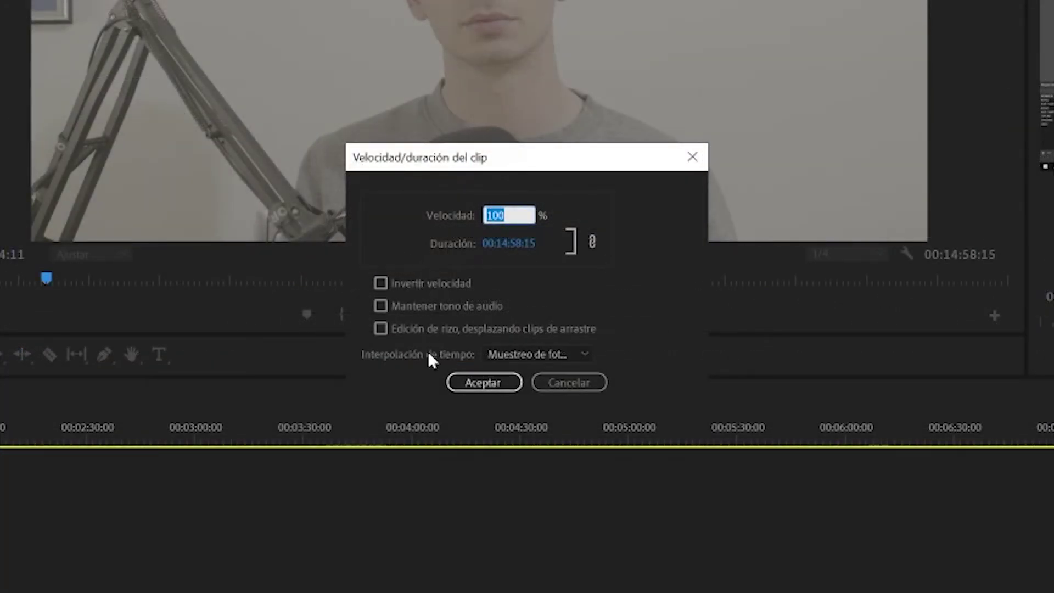
click(542, 354)
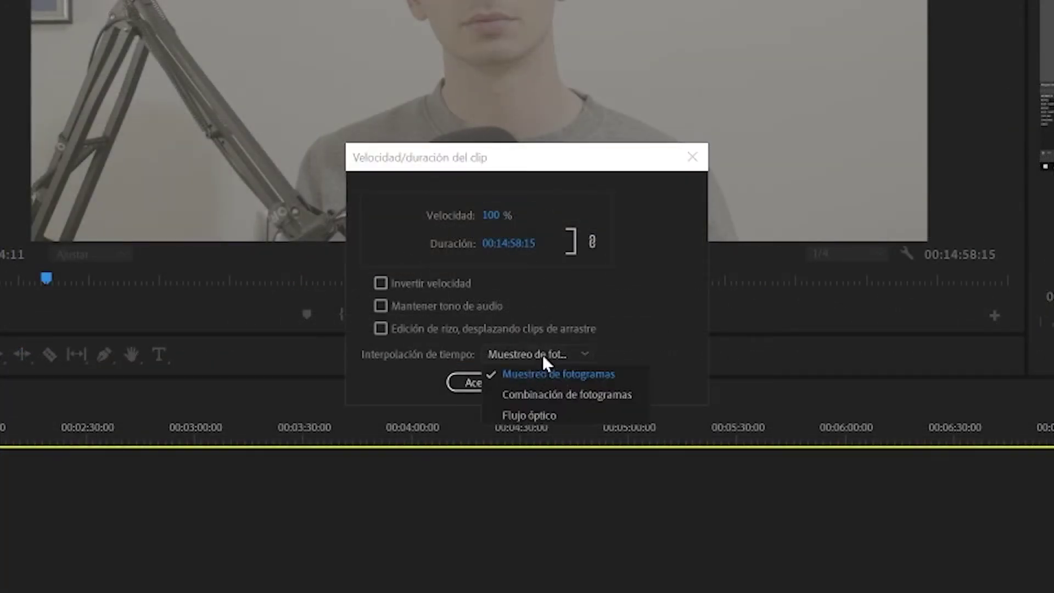
click(543, 368)
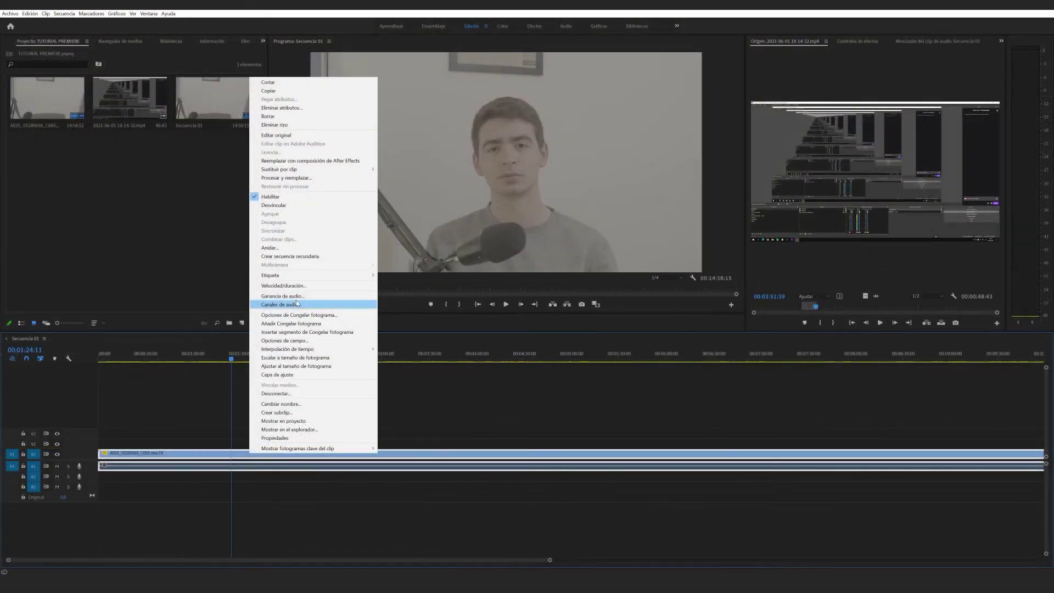
Step: Apply a 3 dB Ganancia de audio boost to the talking-head clip, then revisit the gain dialog
click(303, 299)
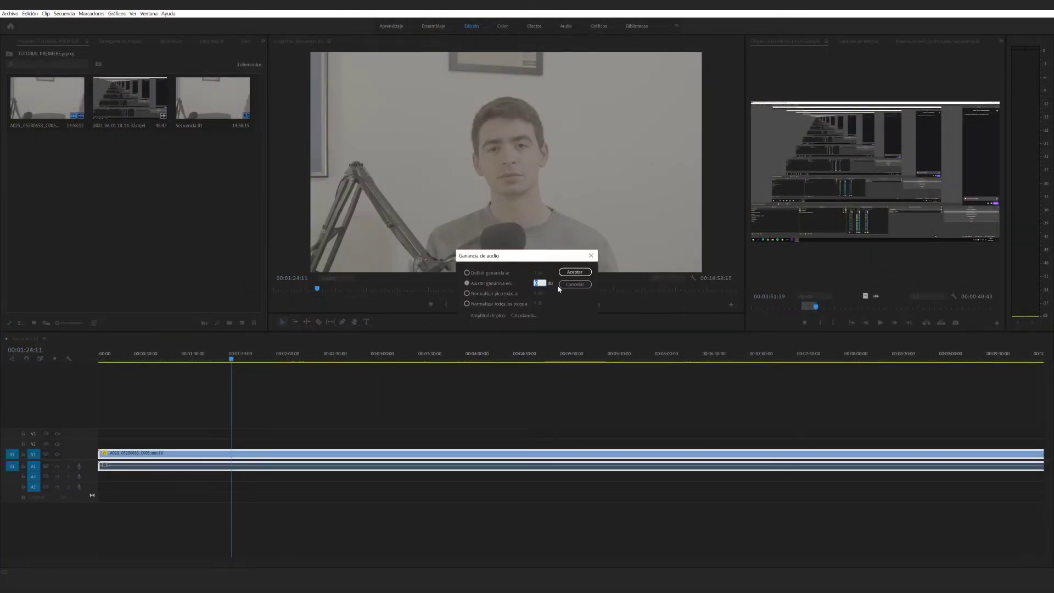
text(3)
key(Return)
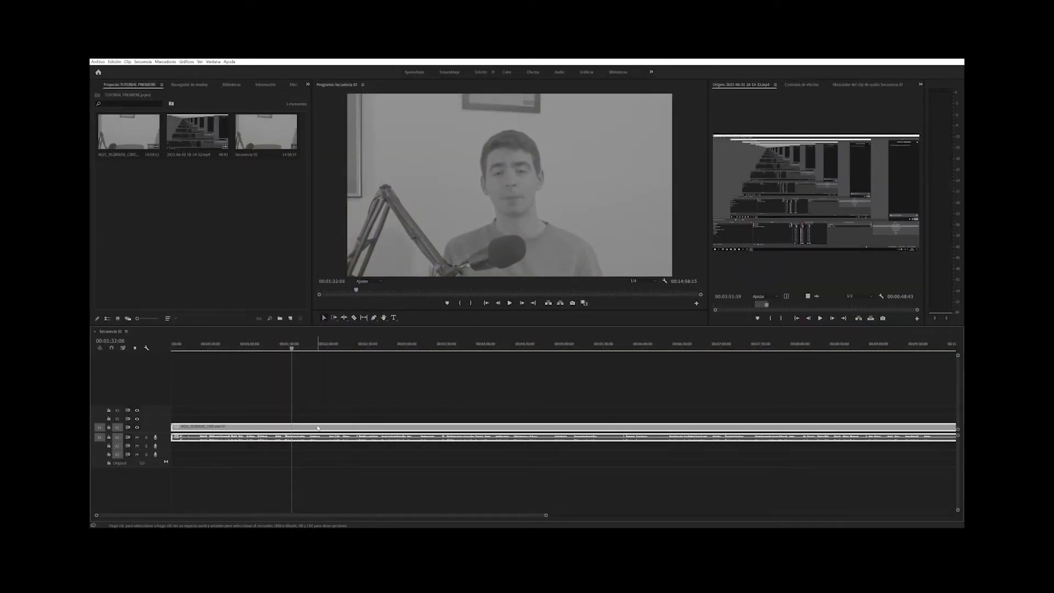
right_click(320, 425)
click(433, 295)
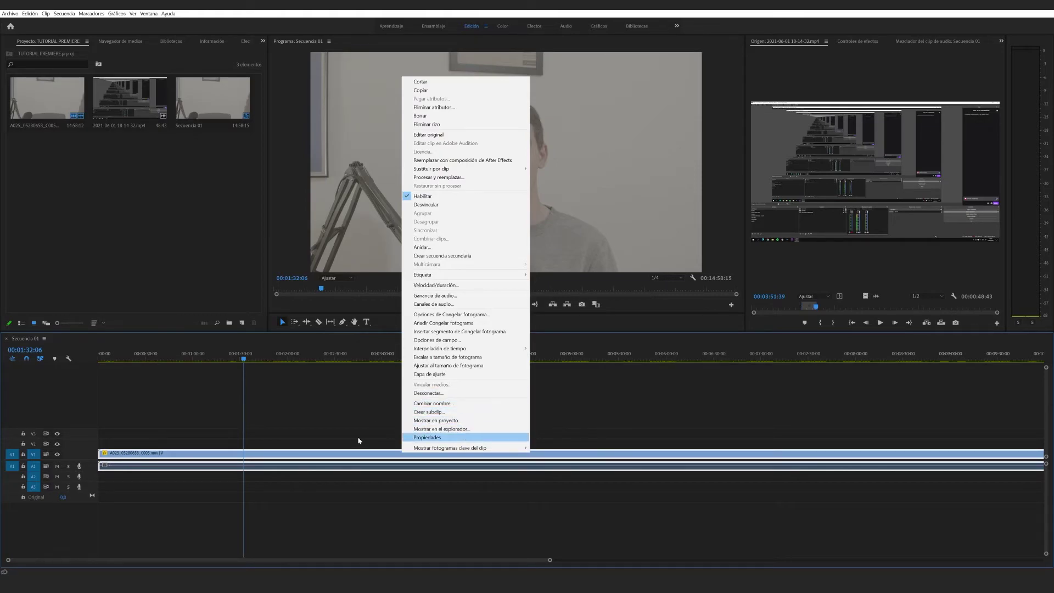
Step: Show Propiedades for A025_05280658_C005.mov and scroll to its 3840 x 2160, 24 fps details
click(464, 437)
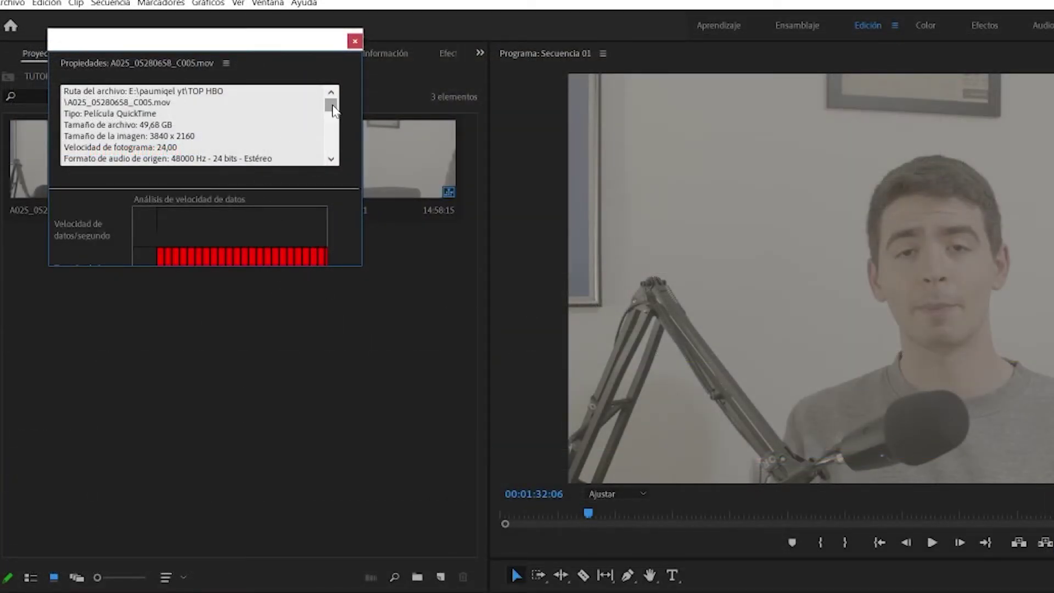
drag(335, 110, 336, 136)
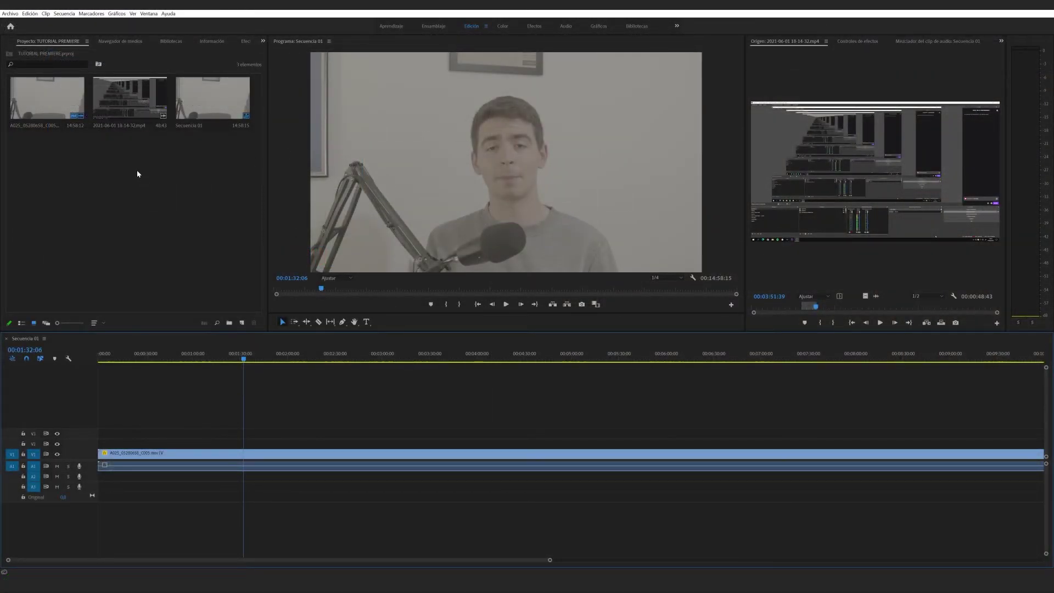
Step: Create a 1920x1080 legacy title through Archivo > Nuevo > Título heredado, keeping the name Título 01
click(10, 13)
mouse_move(130, 25)
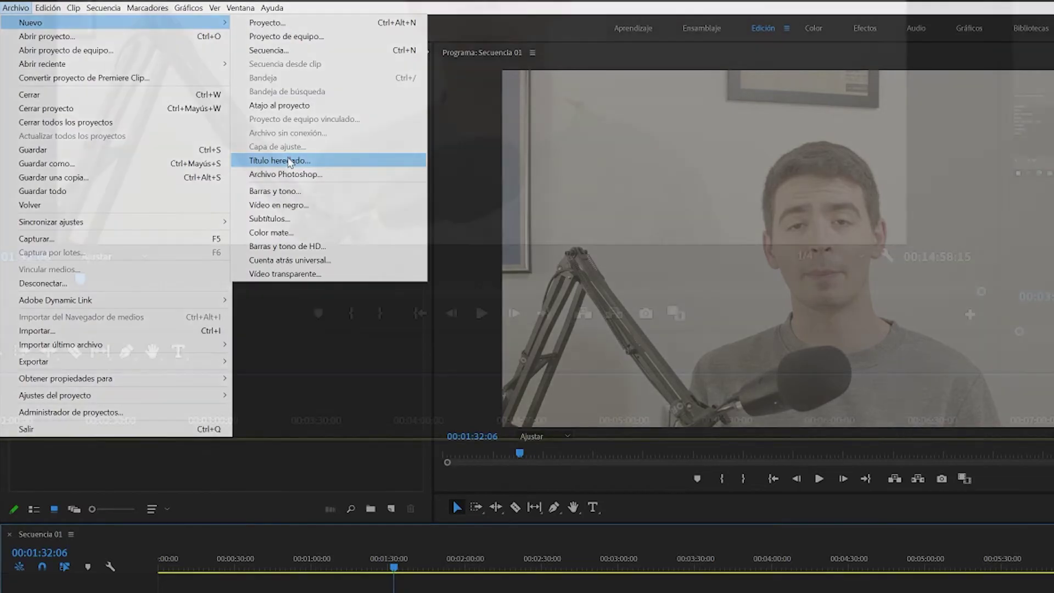
click(290, 161)
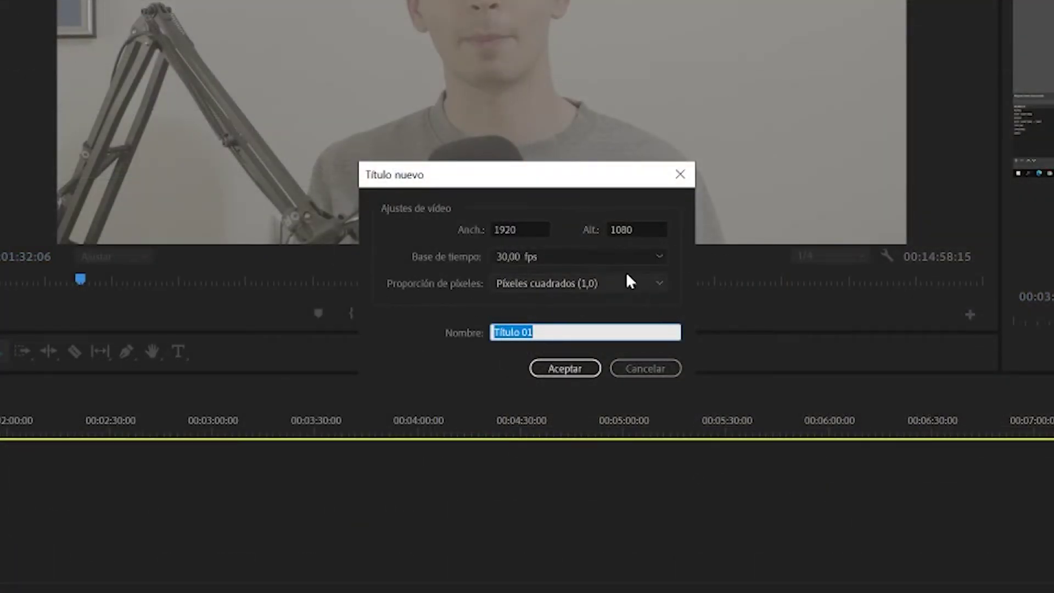
click(566, 370)
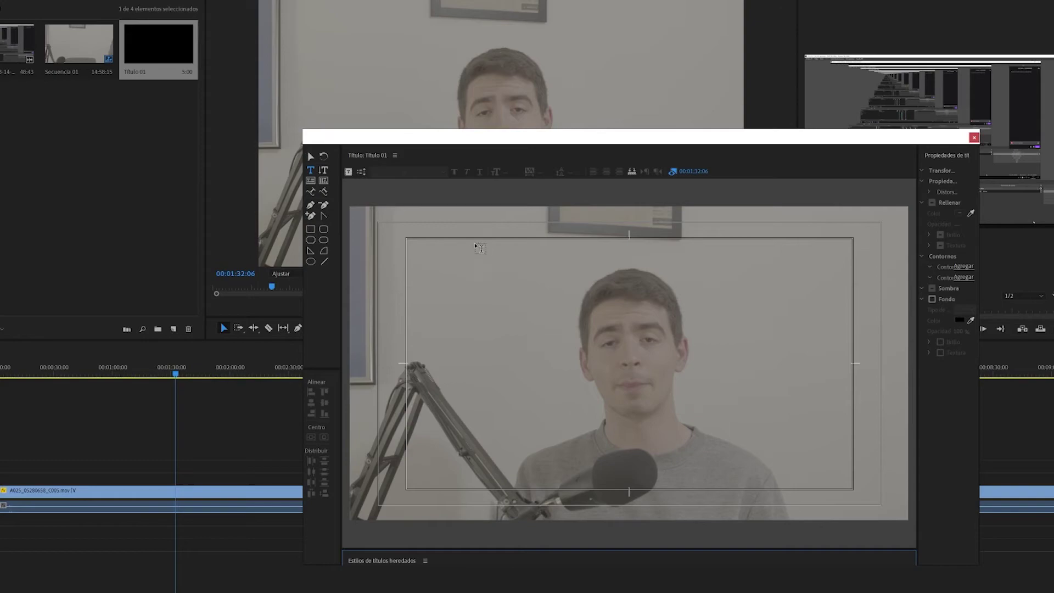
Step: Add the text 'paumiqel' in black Bahnschrift, centred horizontally and vertically in the frame
click(419, 253)
text(p)
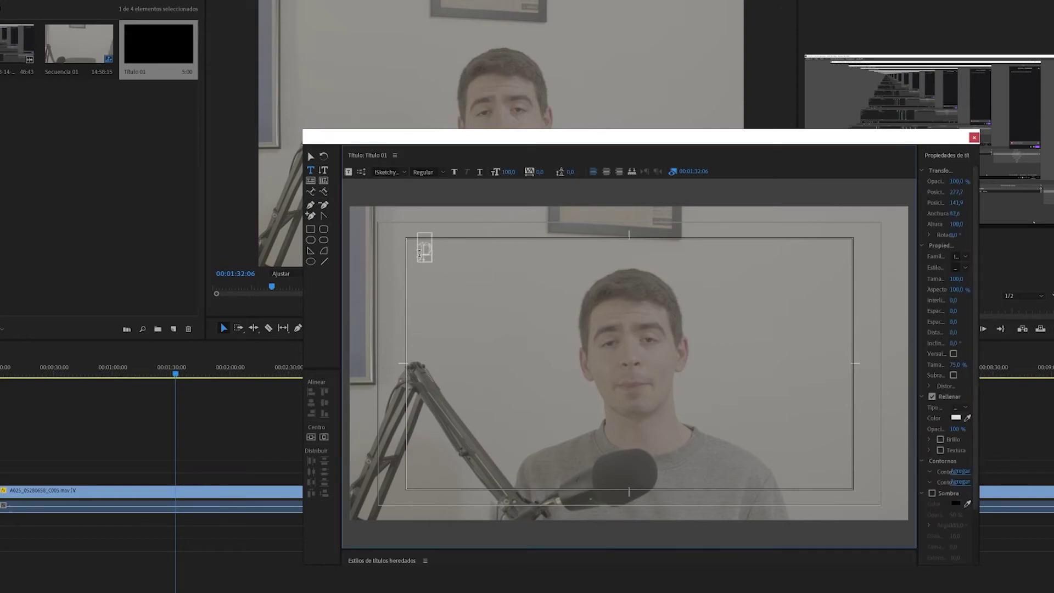
text(aumiqel)
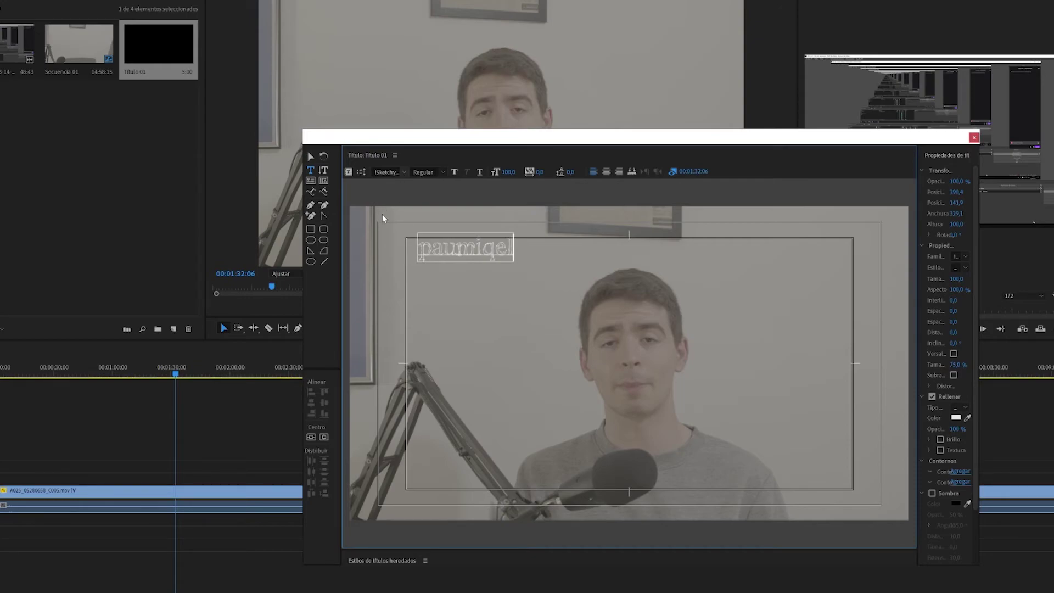
click(387, 171)
click(450, 191)
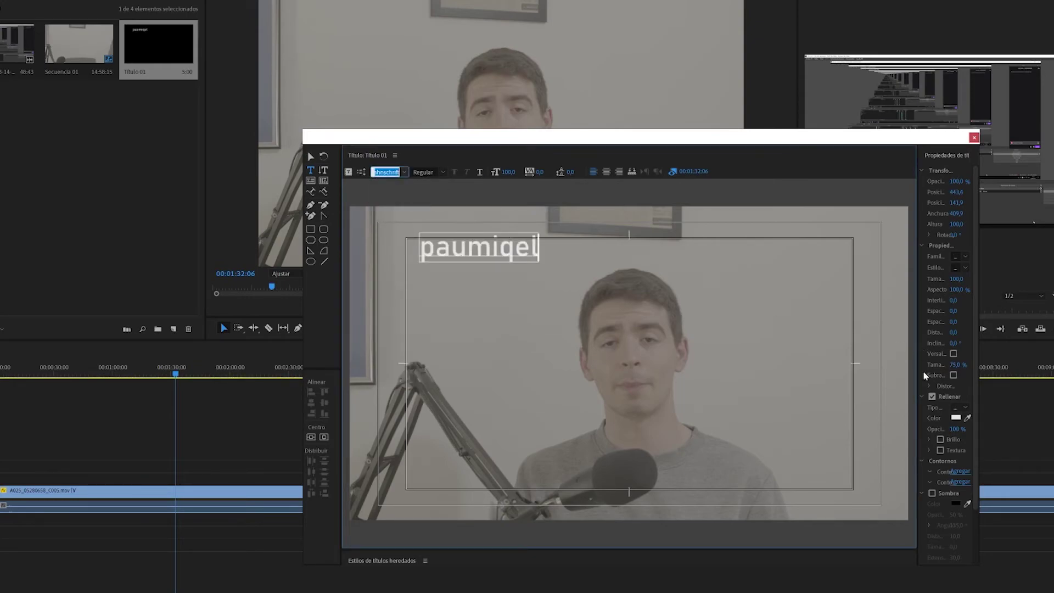
click(956, 417)
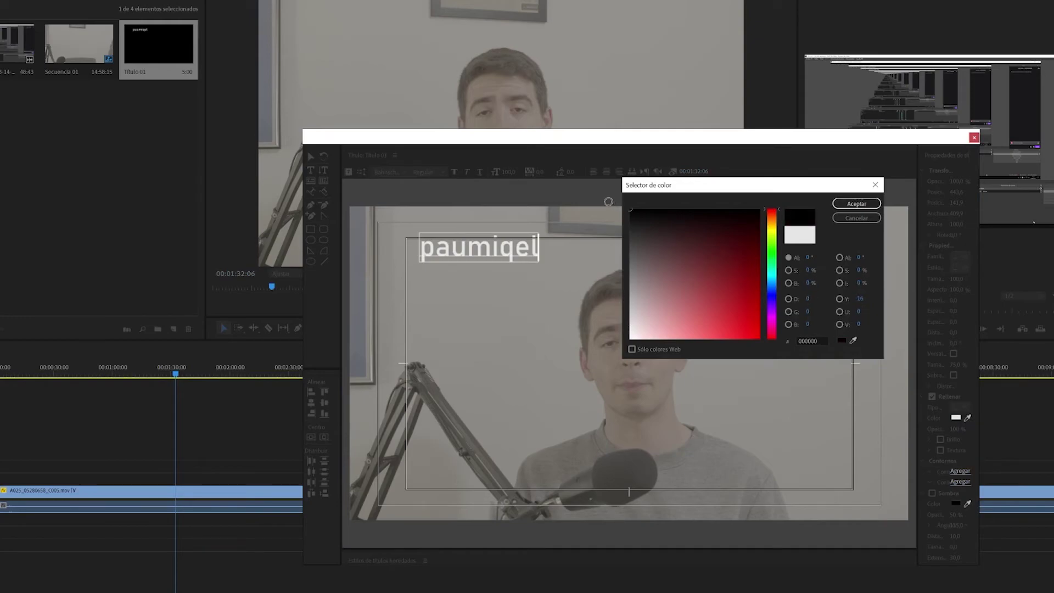
click(856, 205)
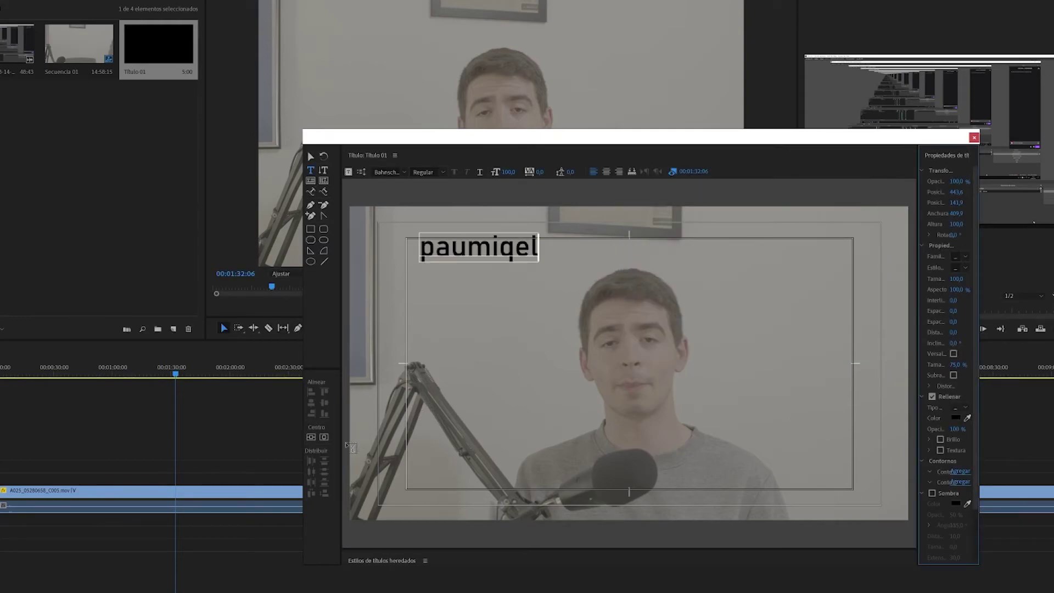
click(324, 437)
click(311, 437)
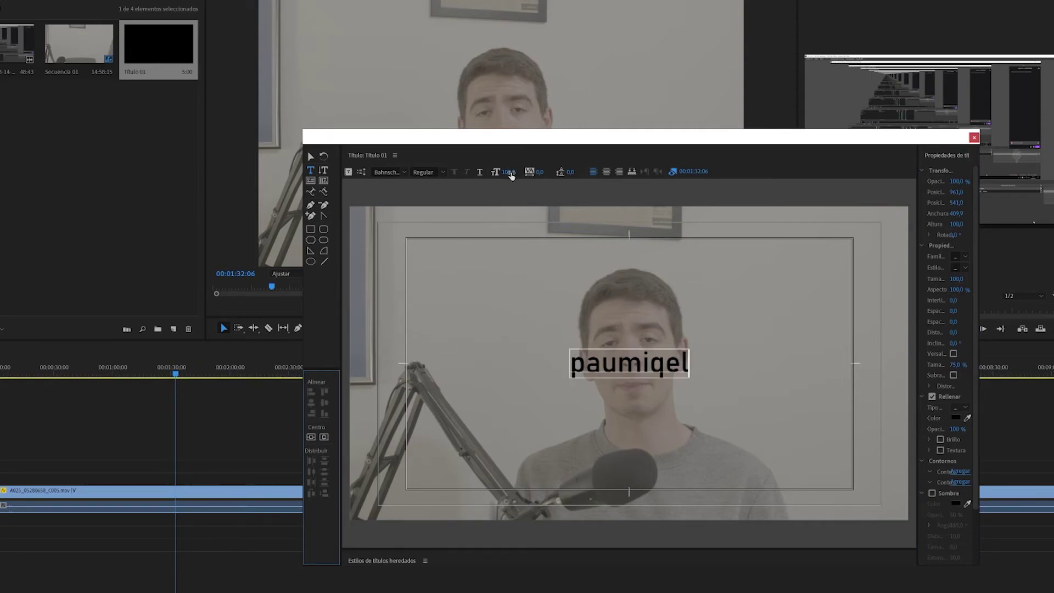
Step: Enlarge the text to size 181 and centre-align it, then add a 'hola' line widely spaced below it
drag(510, 174, 552, 170)
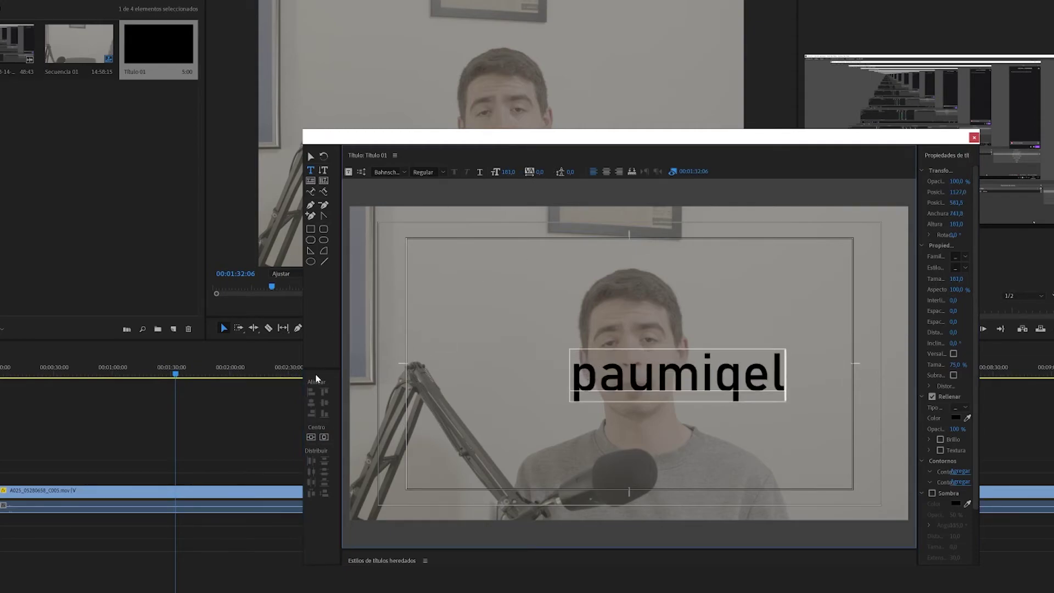
click(312, 438)
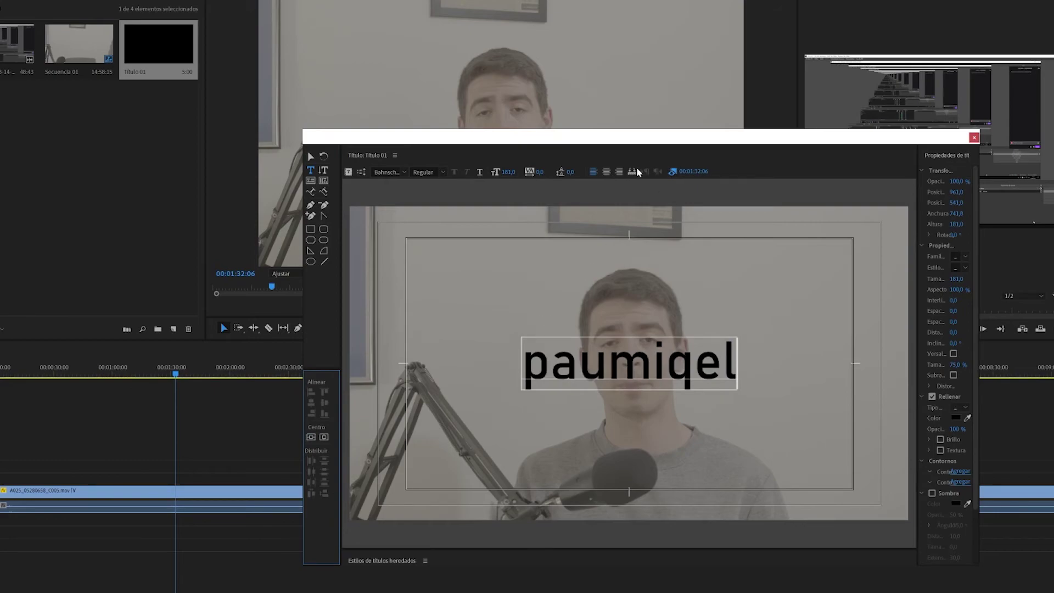
click(606, 172)
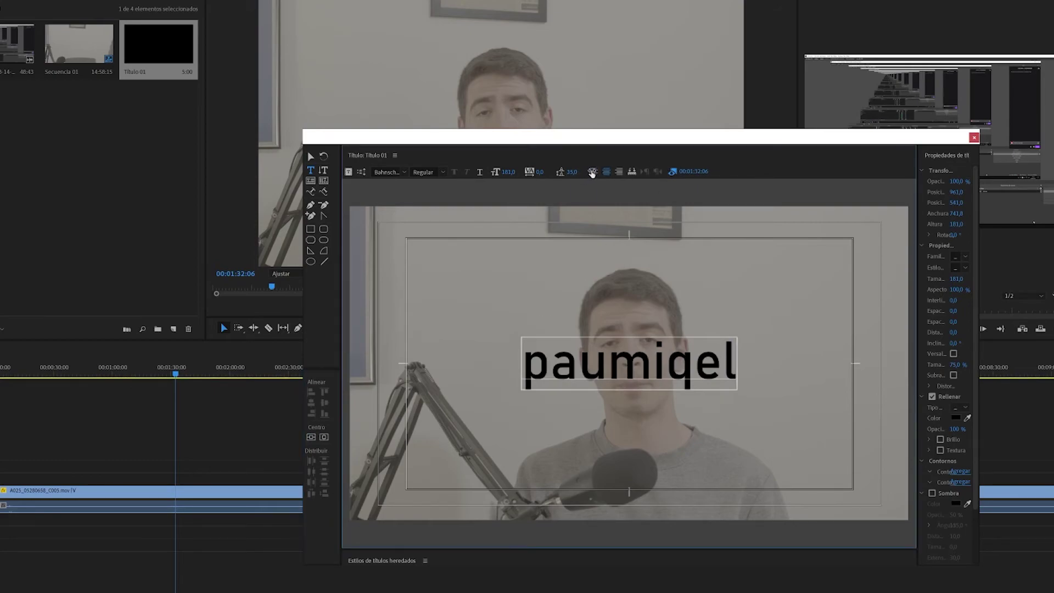
drag(573, 175, 579, 174)
click(731, 365)
key(Return)
text(hola)
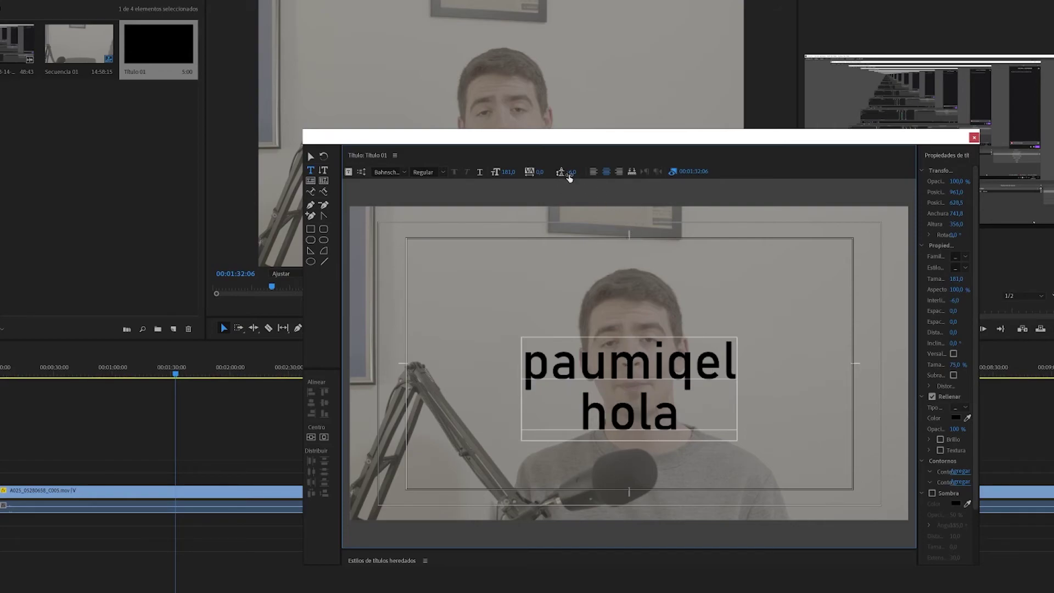
drag(569, 175, 795, 193)
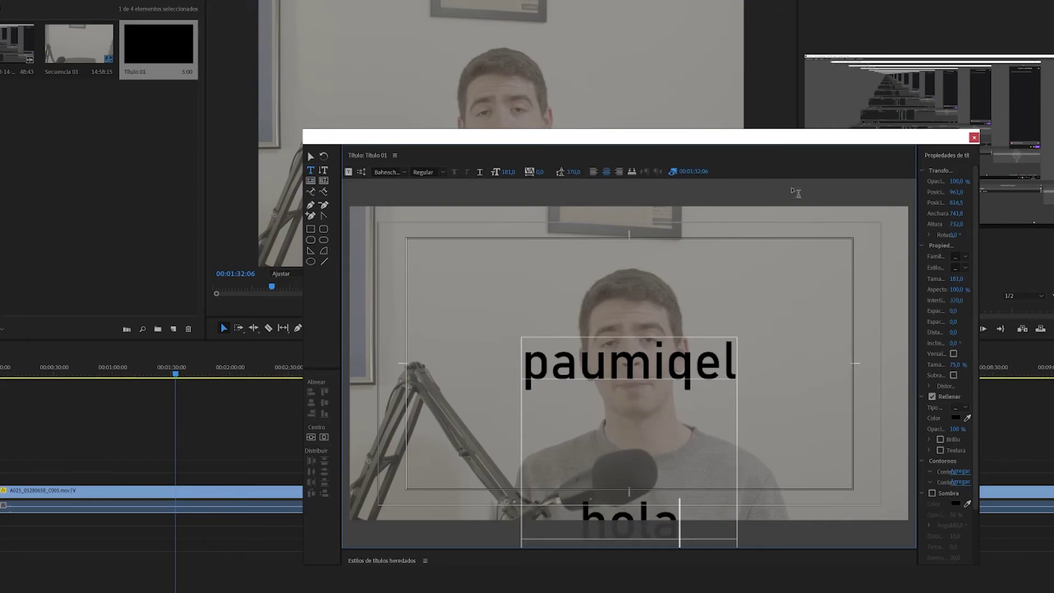
click(974, 139)
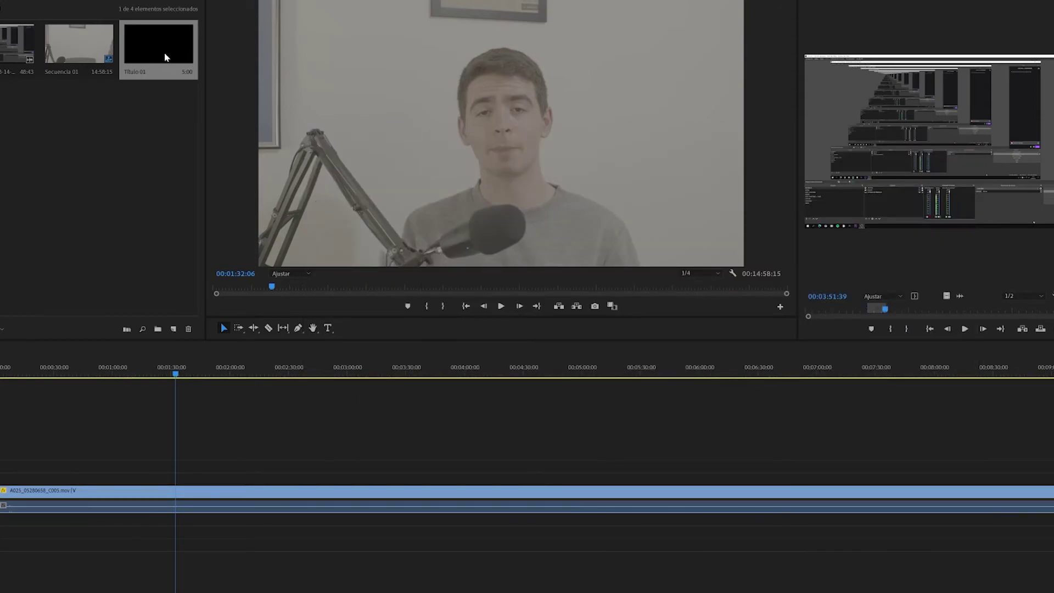
Step: Put Título 01 on V2 above the talking-head video and show its Controles de efectos
mouse_move(166, 55)
mouse_down()
mouse_move(181, 479)
mouse_move(404, 478)
mouse_up()
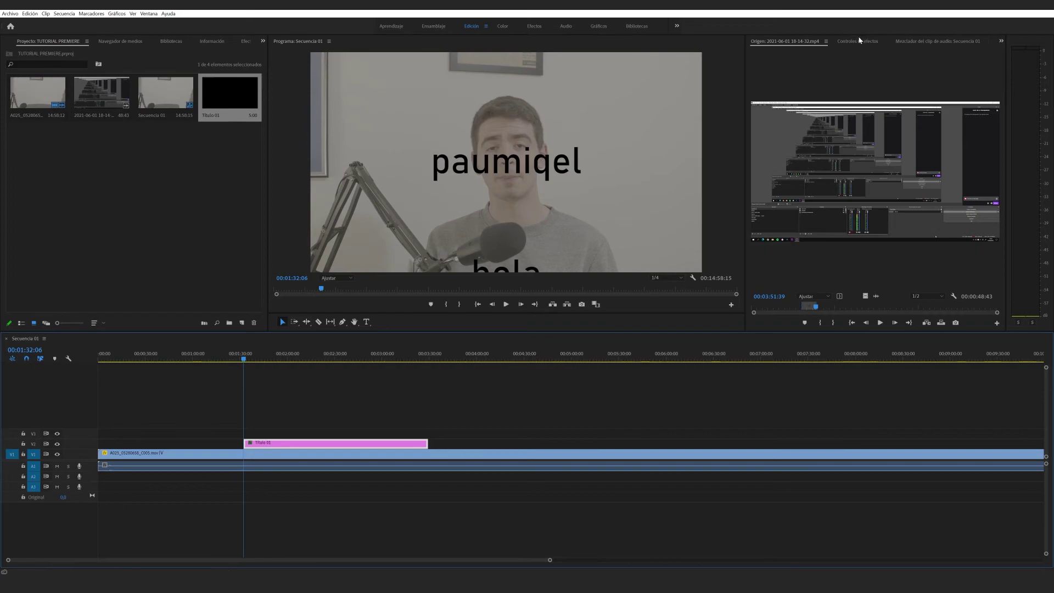
click(858, 41)
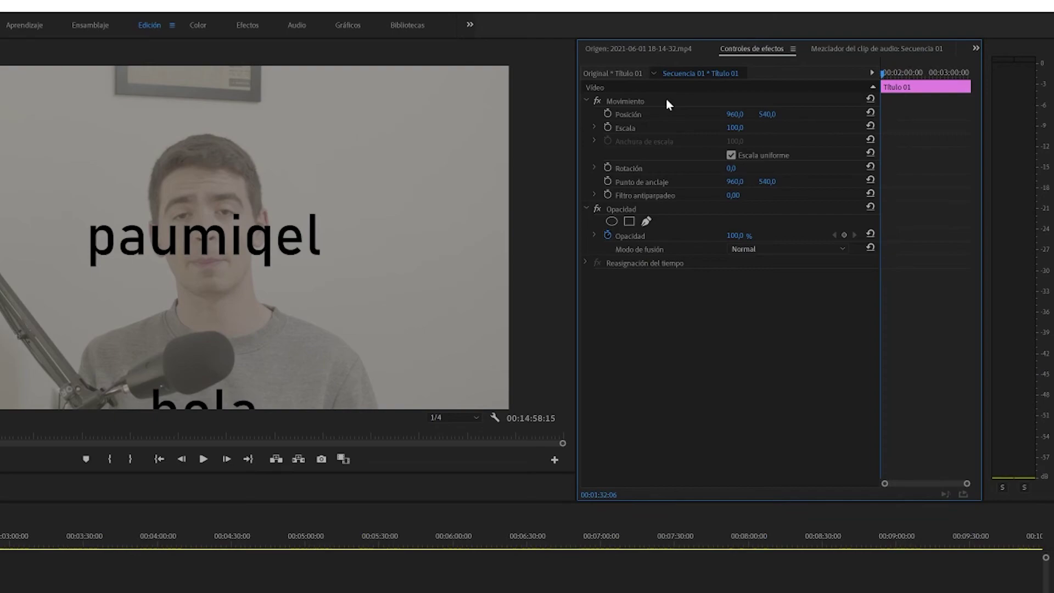
Step: Keyframe the title's Posición and Escala, moving Y from 540 to 421 and scale from 100 to 122
click(607, 113)
click(607, 127)
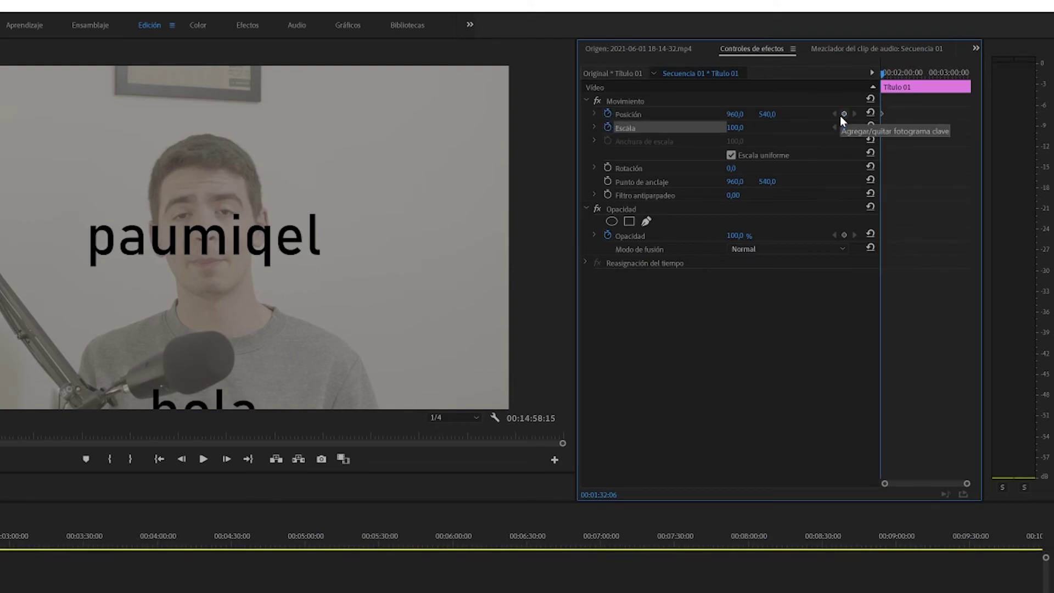
click(897, 75)
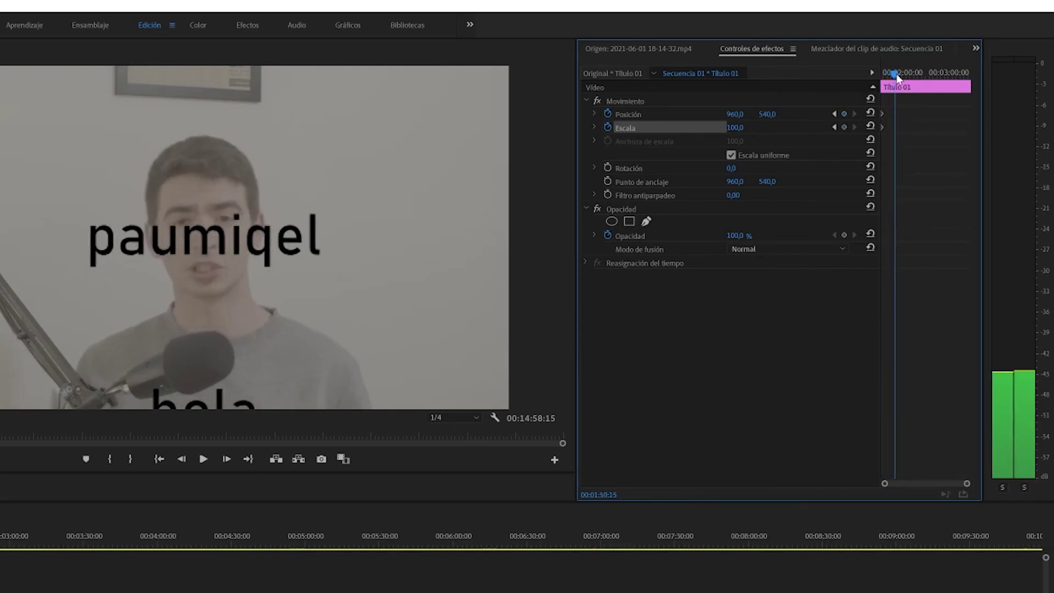
drag(896, 76, 900, 74)
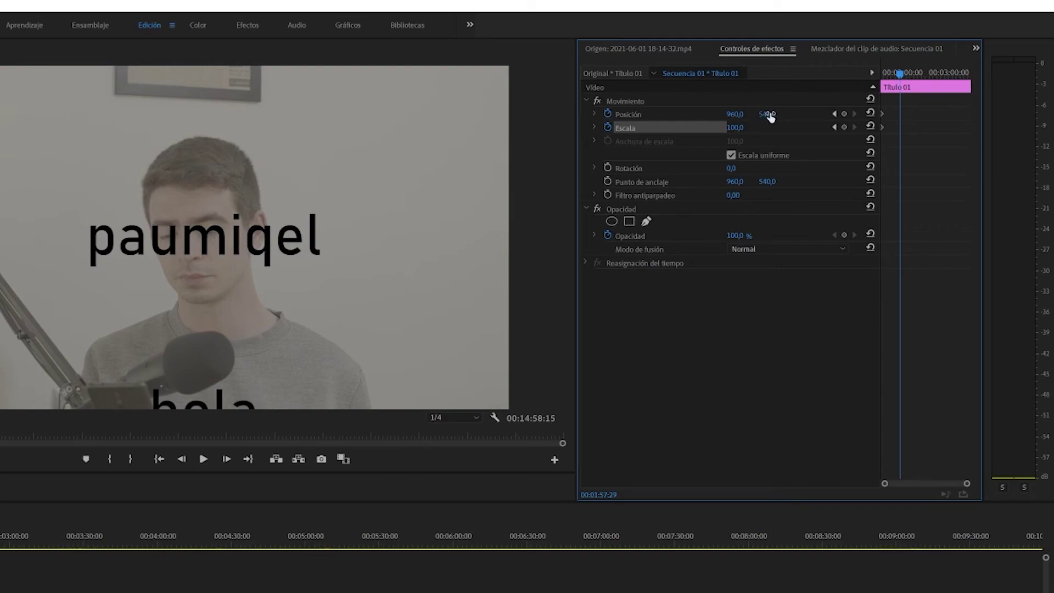
mouse_move(768, 114)
mouse_down()
mouse_move(689, 129)
mouse_move(763, 127)
mouse_up()
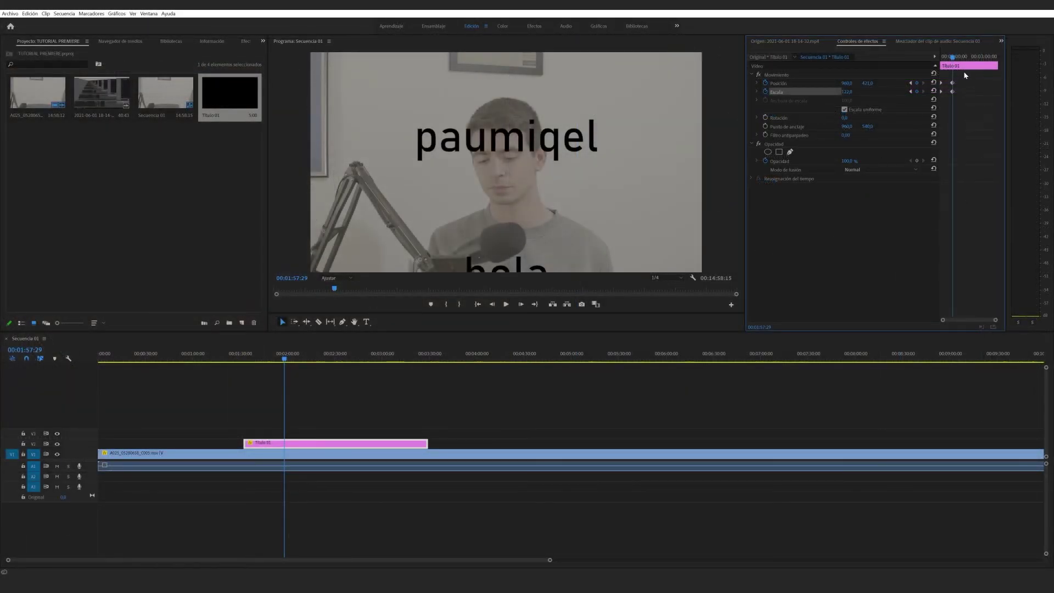
drag(945, 84, 961, 112)
Step: Play back the title animation twice from just before it starts
click(241, 358)
key(space)
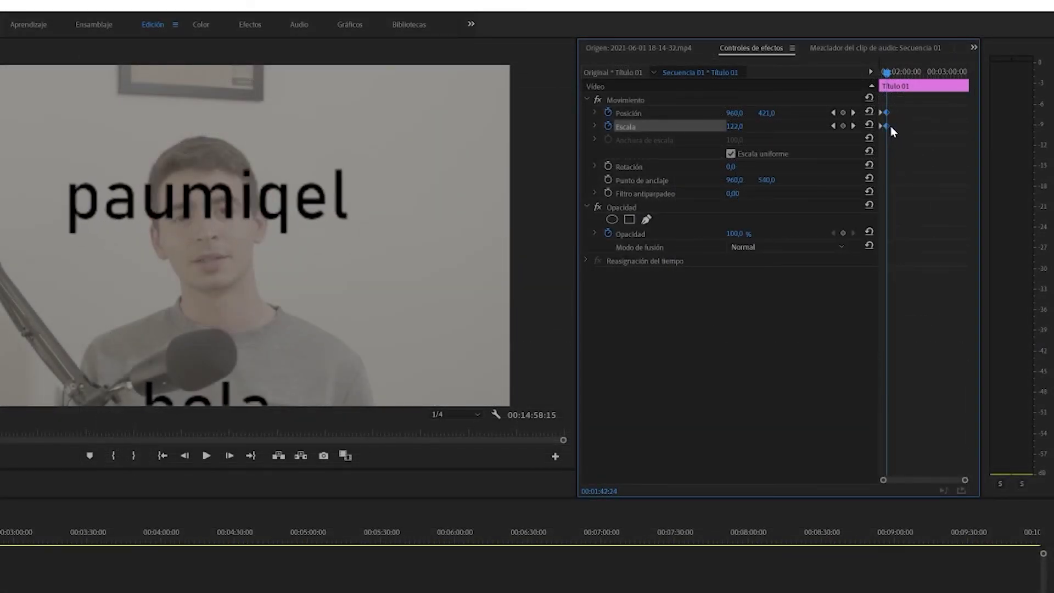
drag(886, 72, 873, 73)
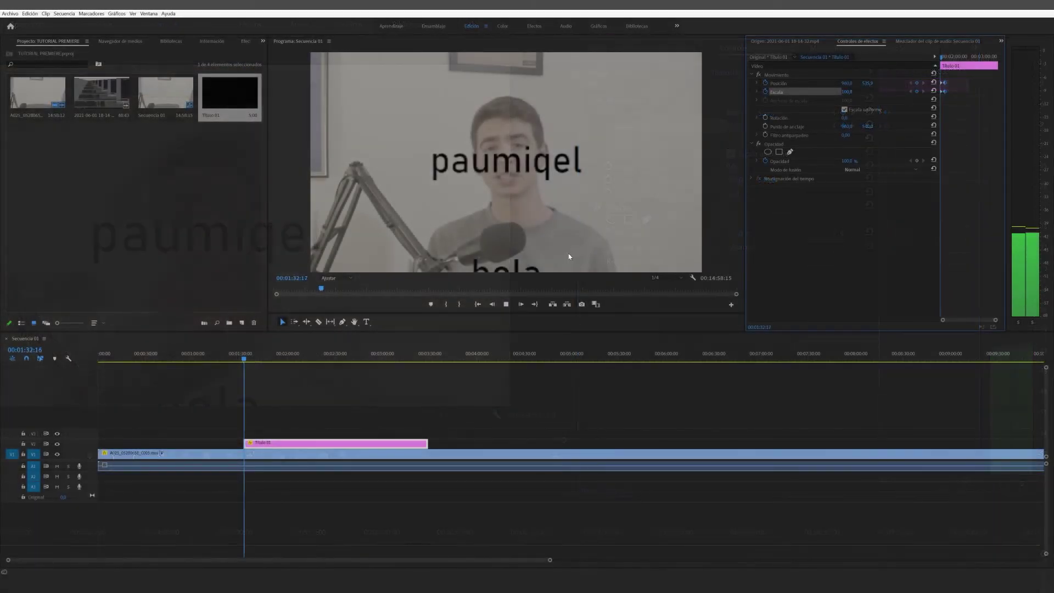
key(space)
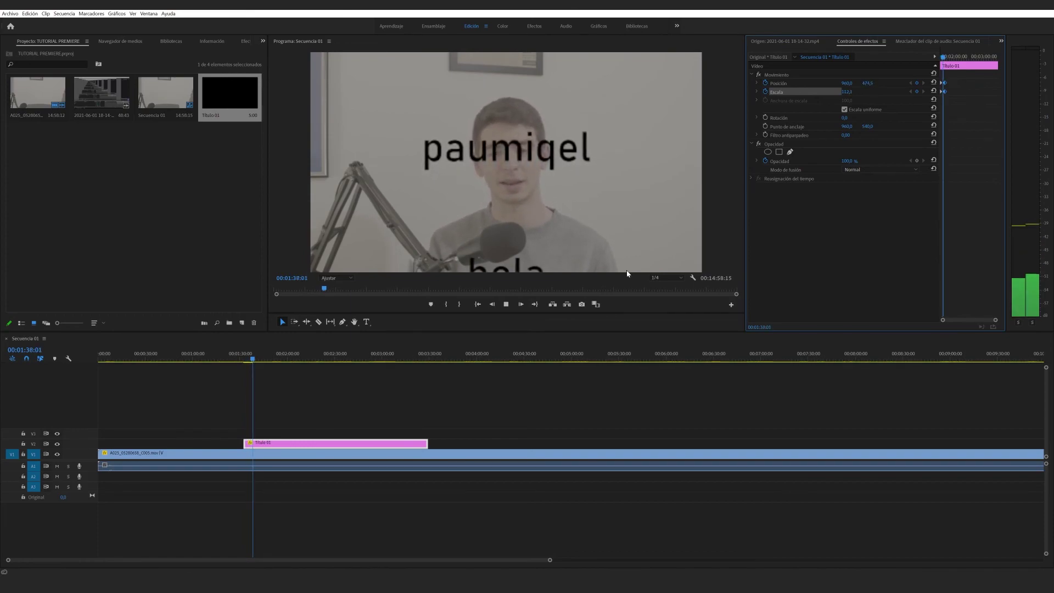
Step: Remove Título 01 from the sequence and split the talking-head clip at 00:01:38:21
key(space)
key(Delete)
key(ctrl+k)
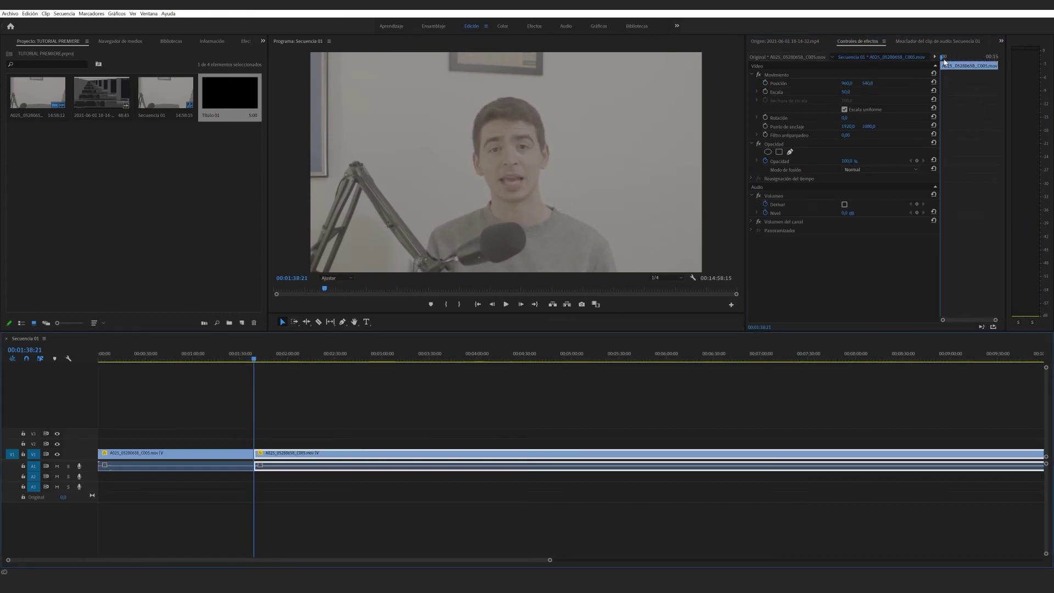
Step: Keyframe the second clip's Escala from 50 to 88 and play back the zoom
click(765, 92)
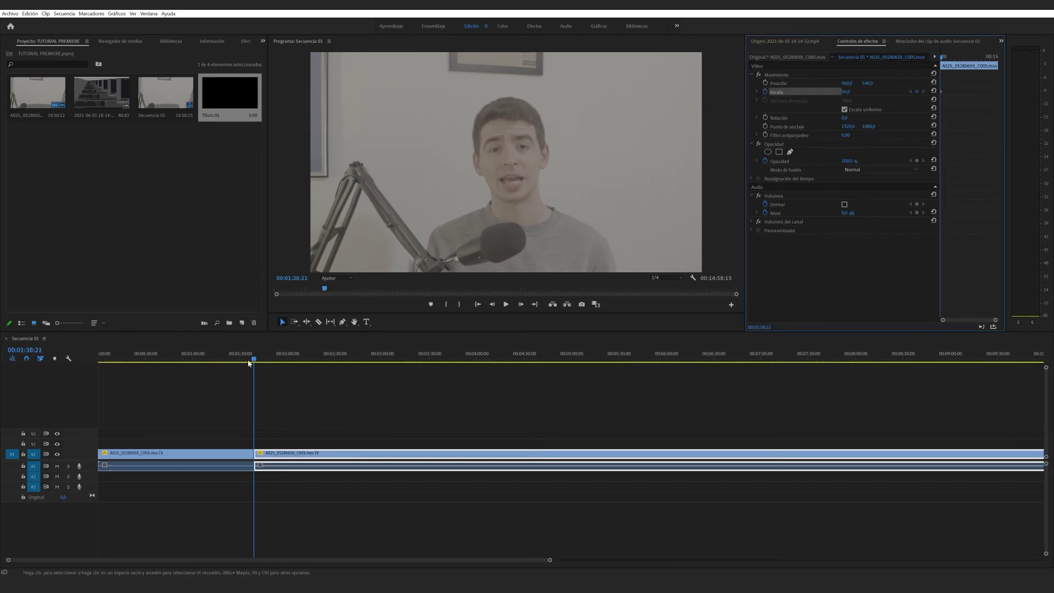
key(space)
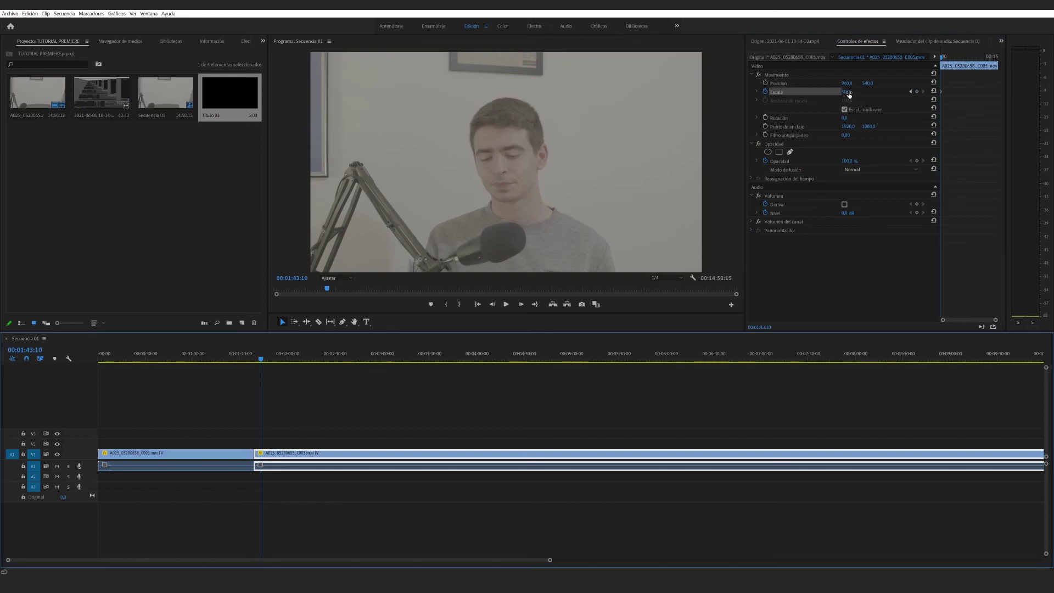
drag(846, 91, 878, 91)
click(254, 358)
key(space)
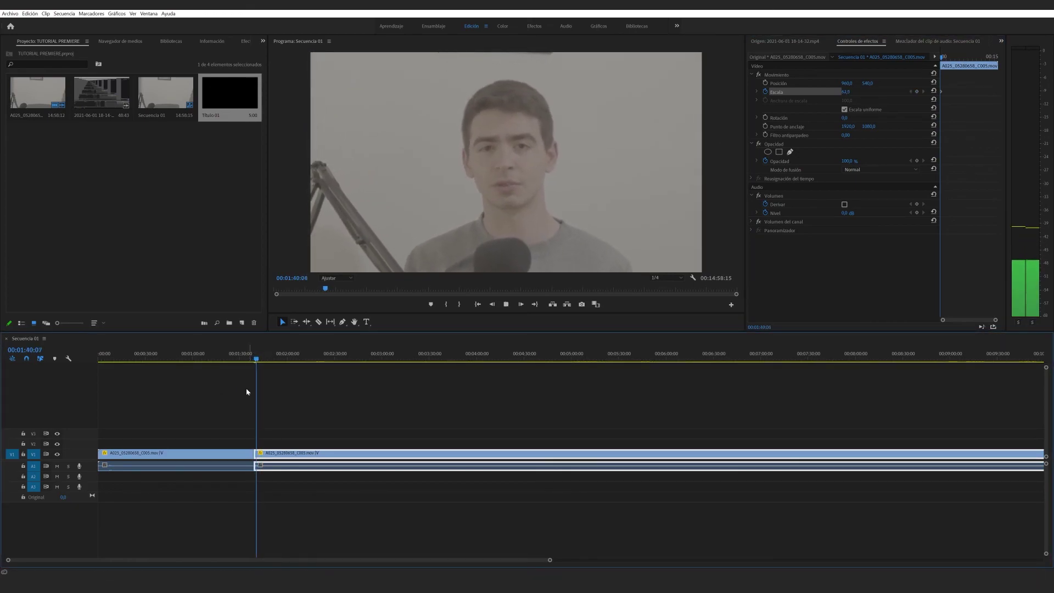
key(space)
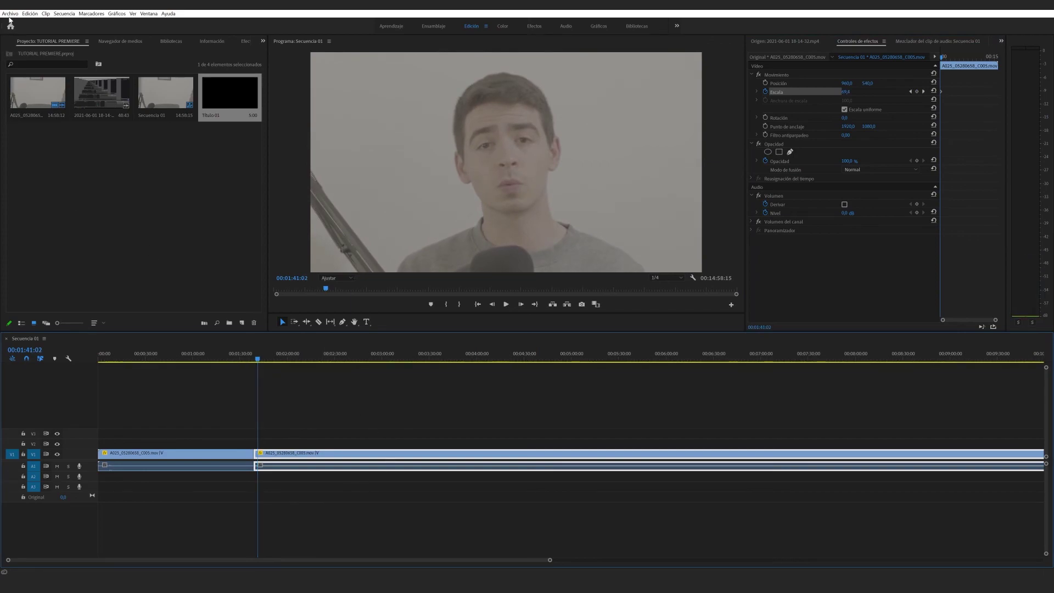
Step: Create a Vídeo en negro item in the project bin with the default settings
click(10, 13)
mouse_move(126, 23)
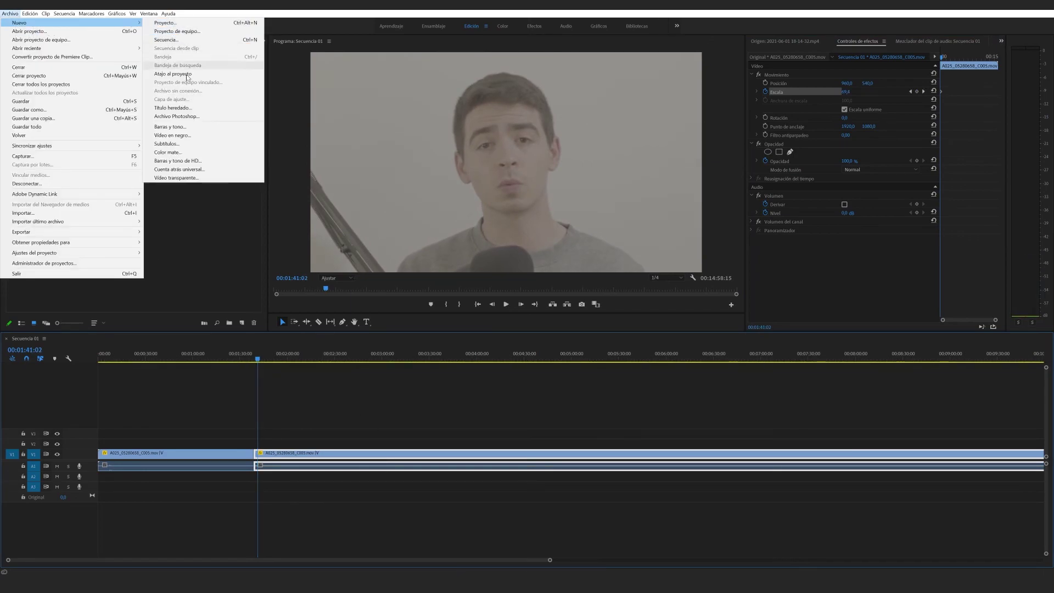
click(171, 135)
click(543, 322)
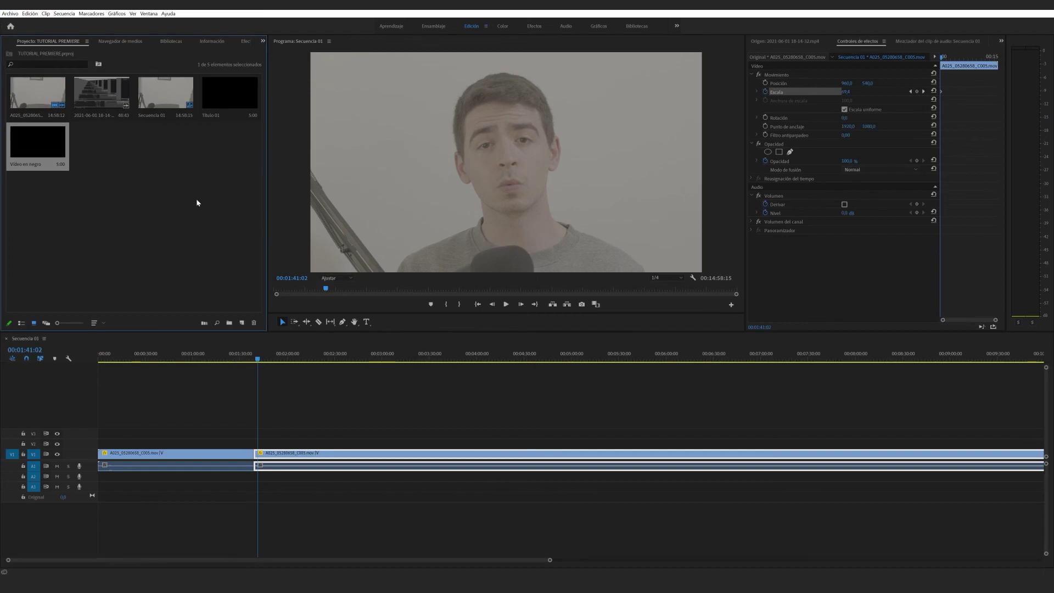
Step: Try the black video on the track above the talking-head clip, leaving the sequence unchanged
drag(34, 145, 261, 443)
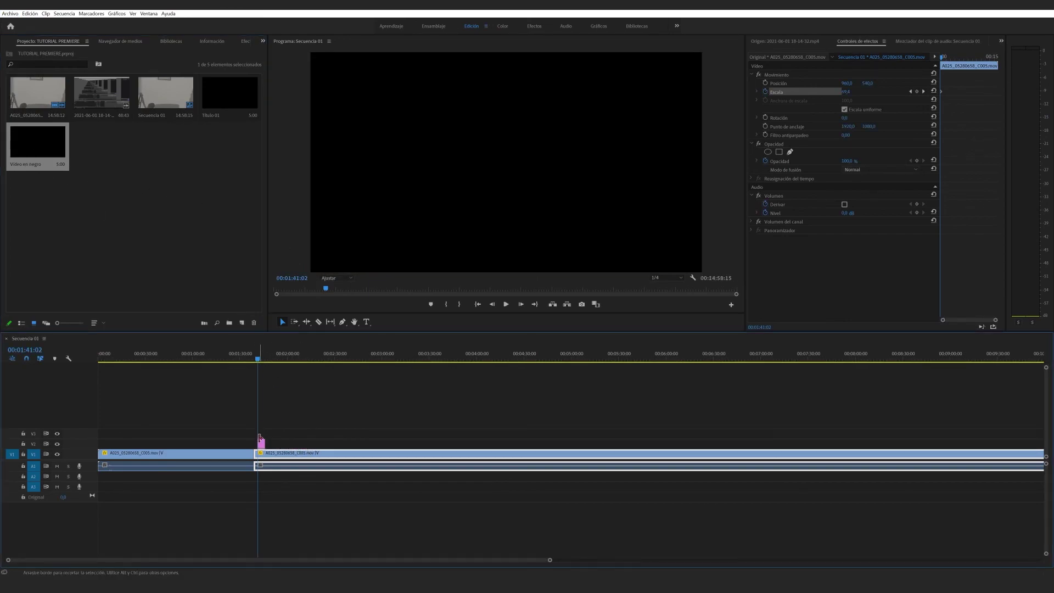
click(10, 13)
mouse_move(71, 22)
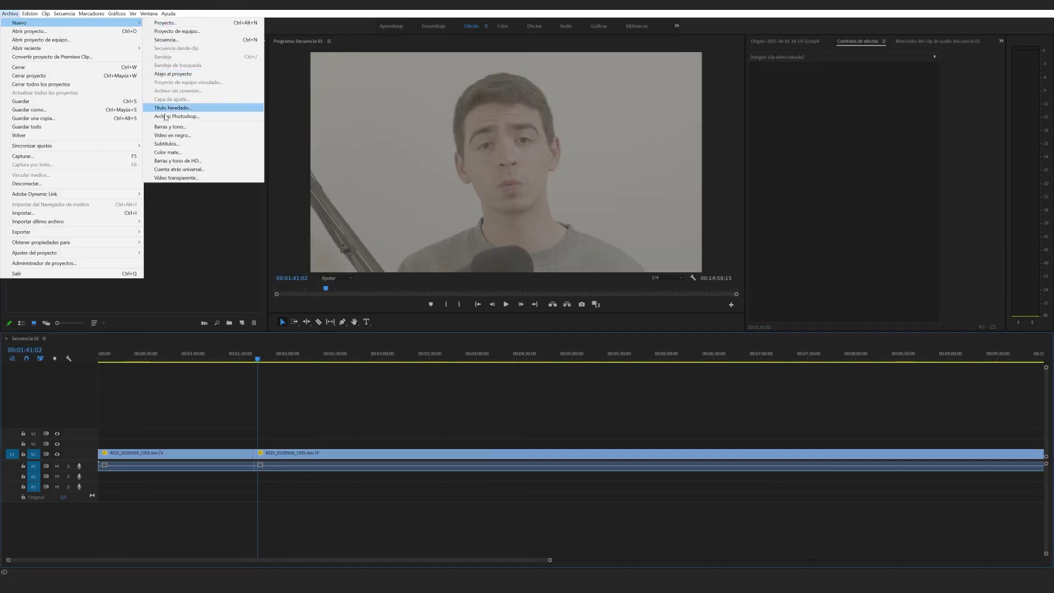
Step: Create a red Color mate named Rojo in the project bin
click(180, 153)
click(544, 326)
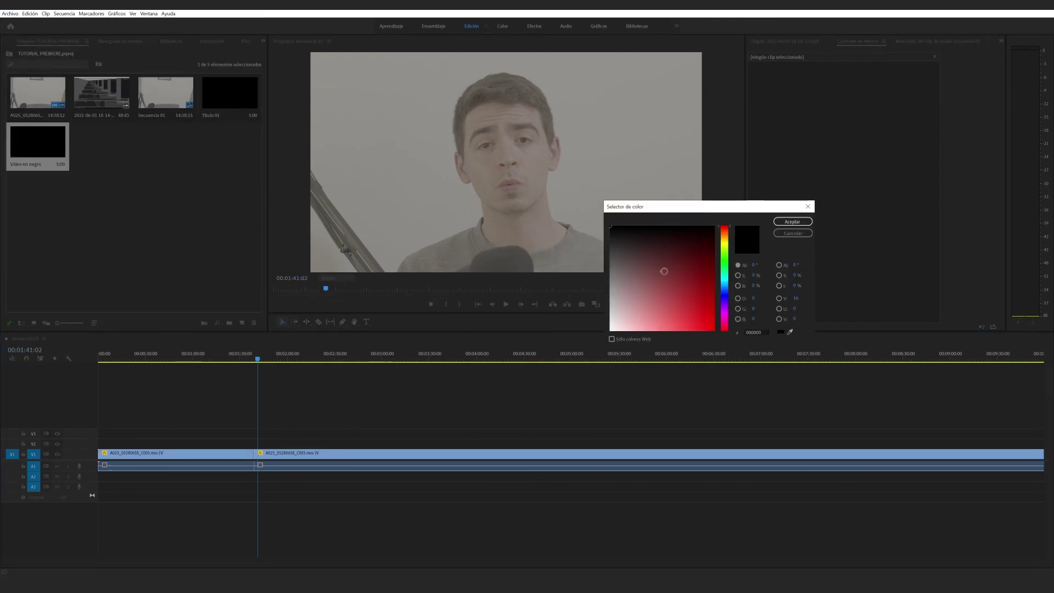
click(672, 284)
click(792, 221)
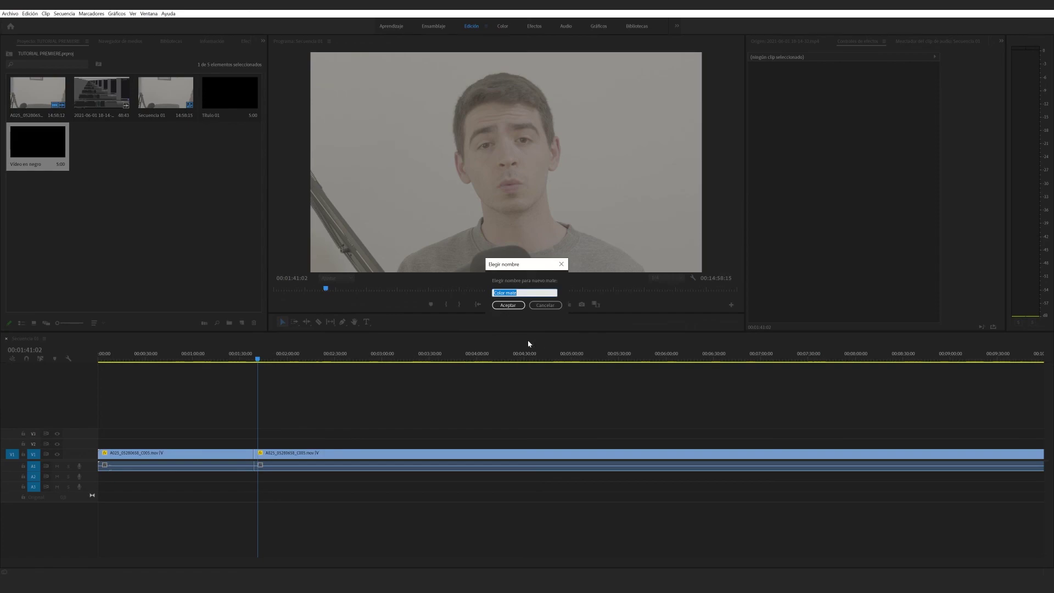
text(Rojo)
key(Return)
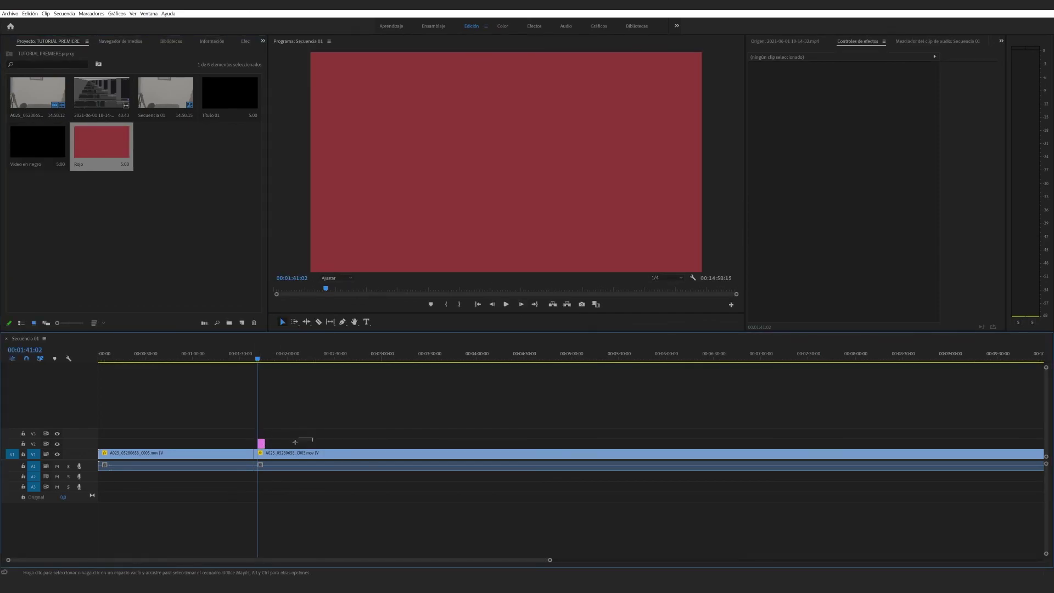
Step: Preview the Rojo matte at about 49% opacity over the video, then delete it from the sequence
click(262, 444)
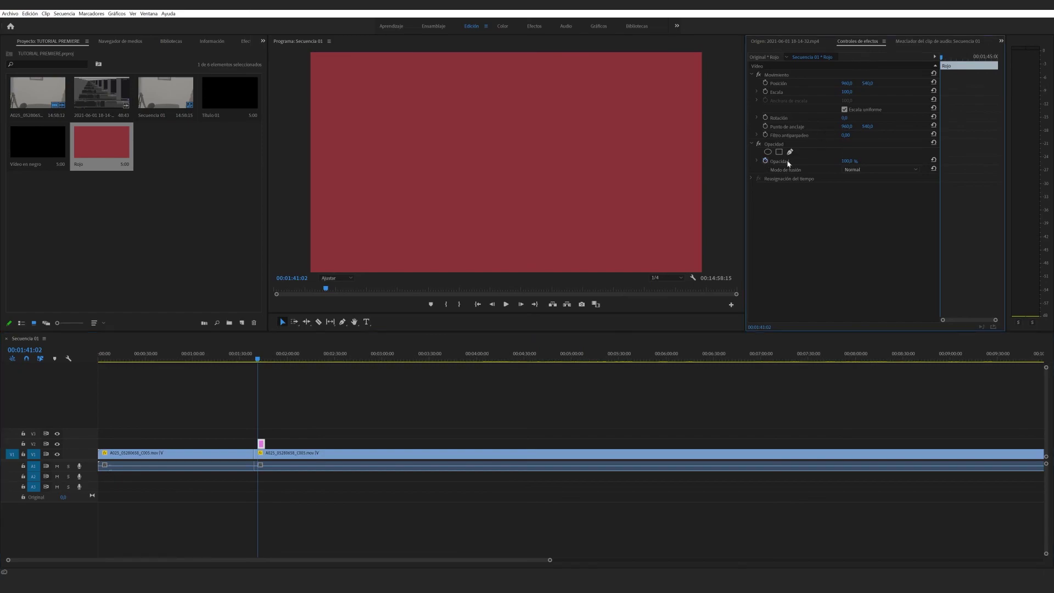
drag(848, 161, 825, 169)
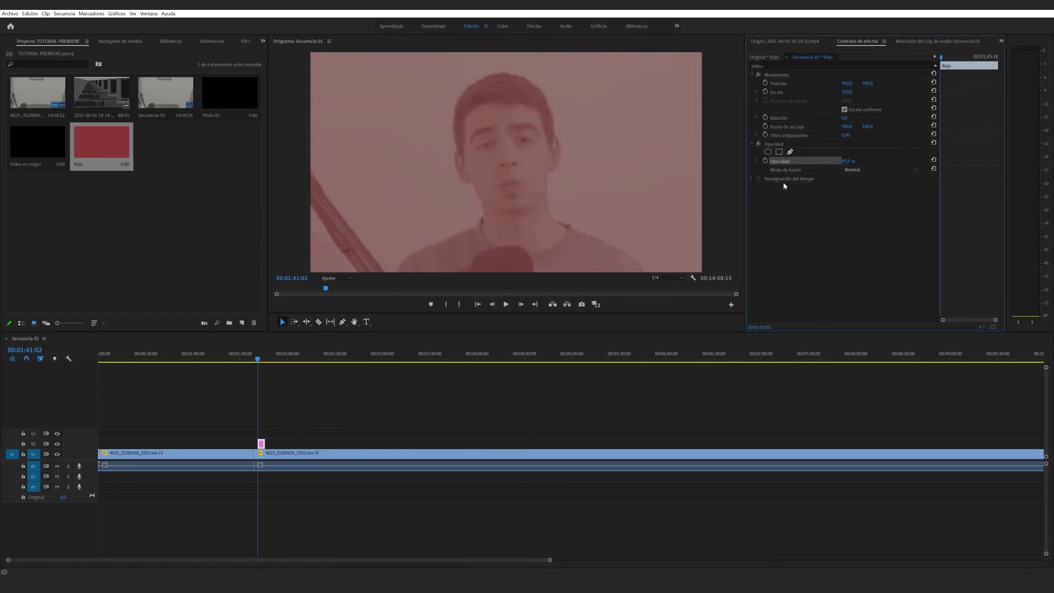
key(space)
drag(296, 410, 251, 439)
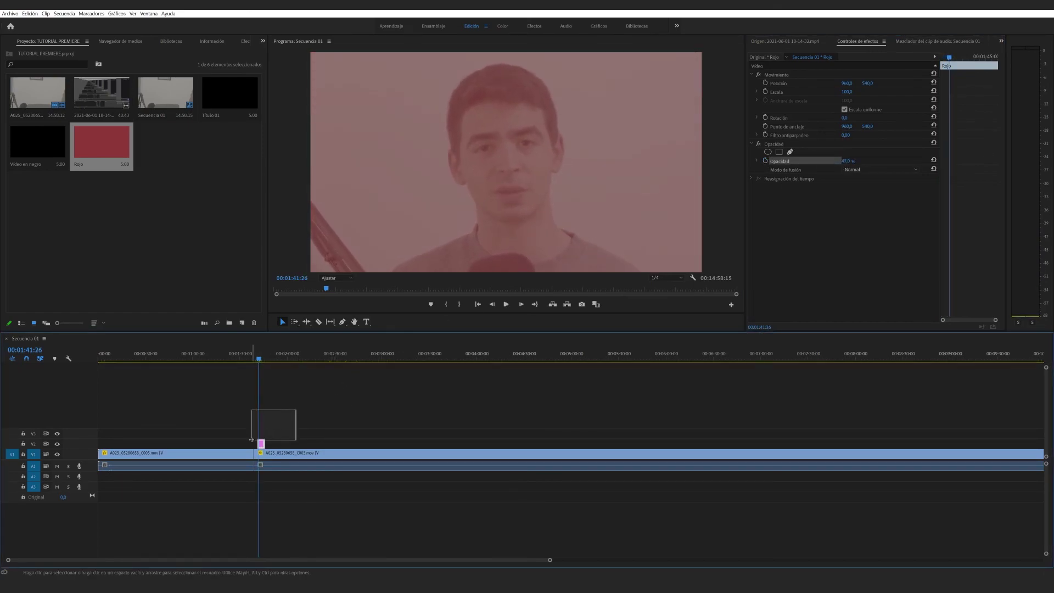
key(Delete)
click(130, 193)
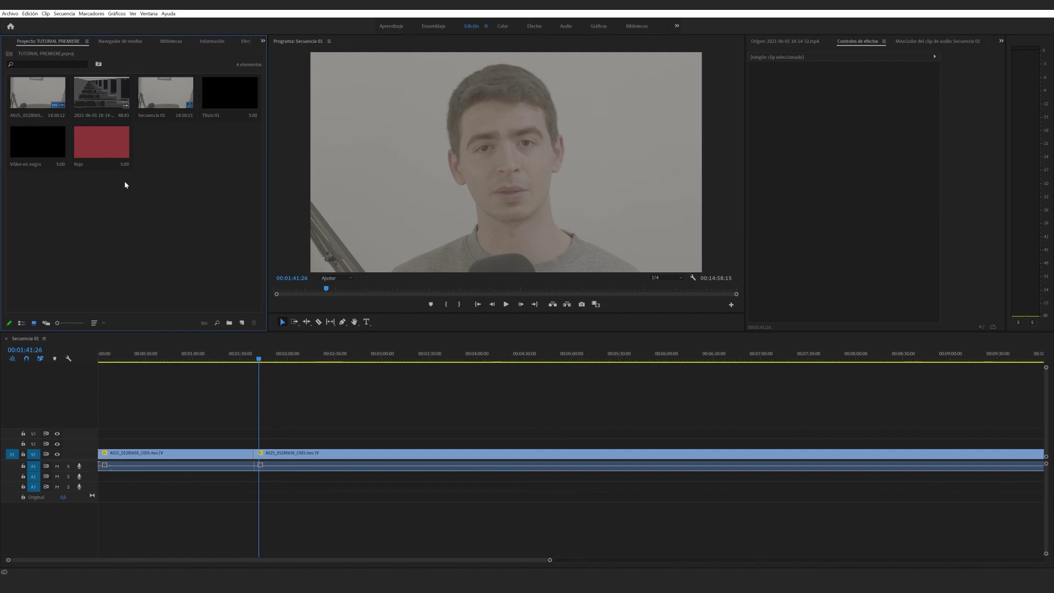
click(272, 389)
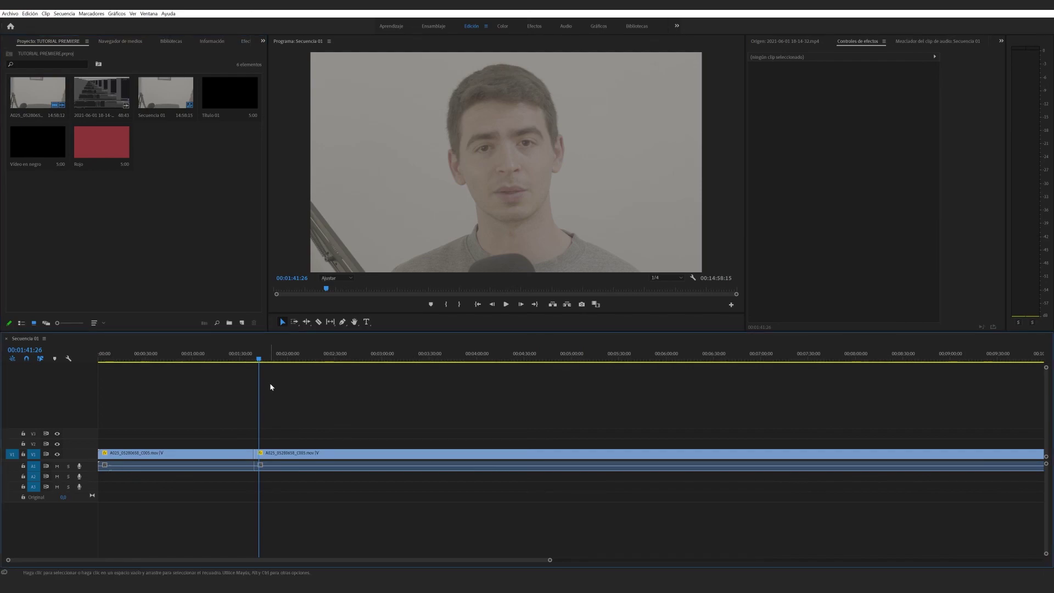